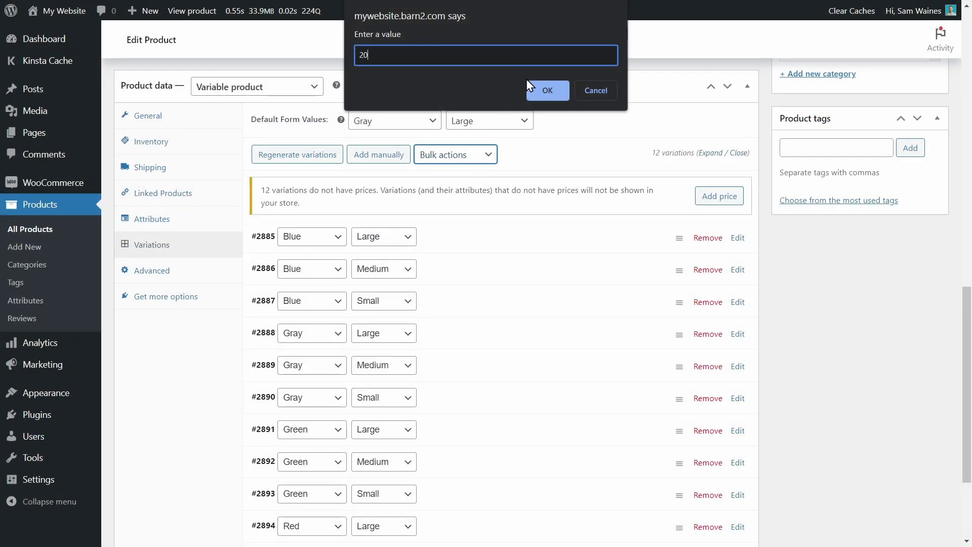
Confirm 20 as the regular price for all twelve T-shirt variations
click(541, 89)
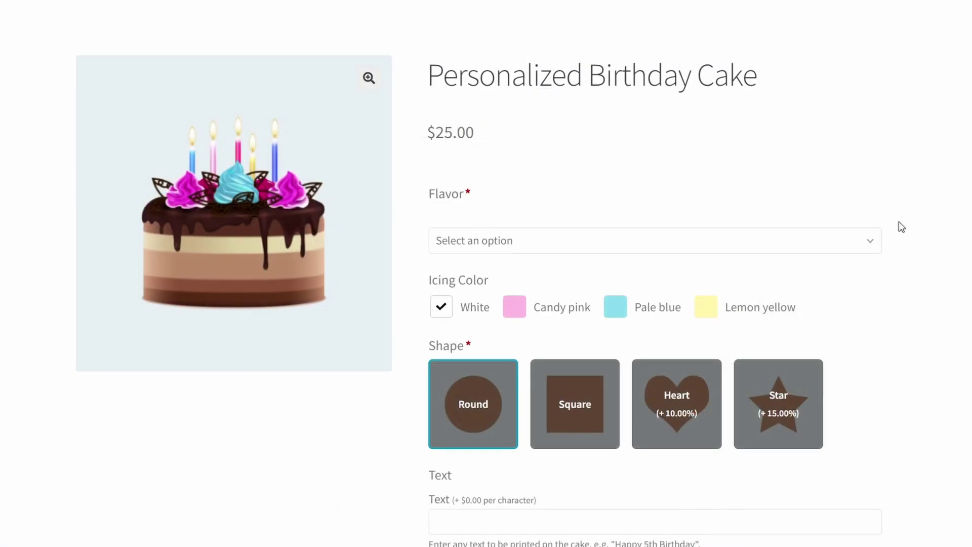
Choose Chocolate flavour and Candy pink icing for the cake, and Blue for the Hoodie
click(870, 241)
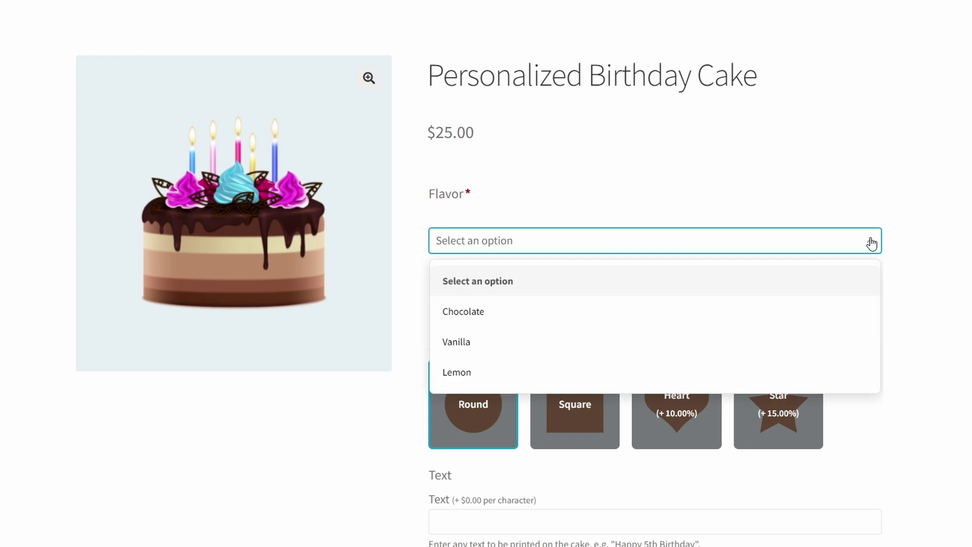
click(479, 312)
click(515, 317)
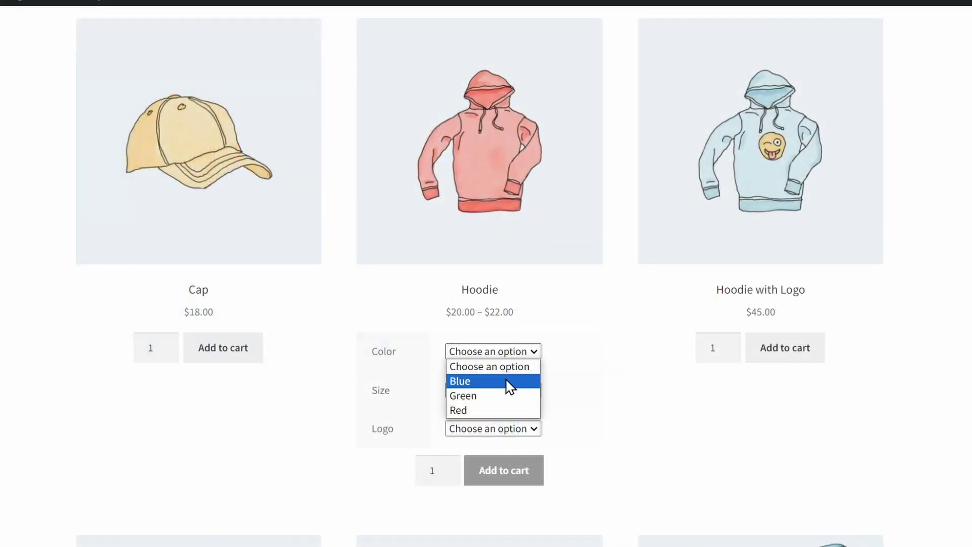
click(509, 381)
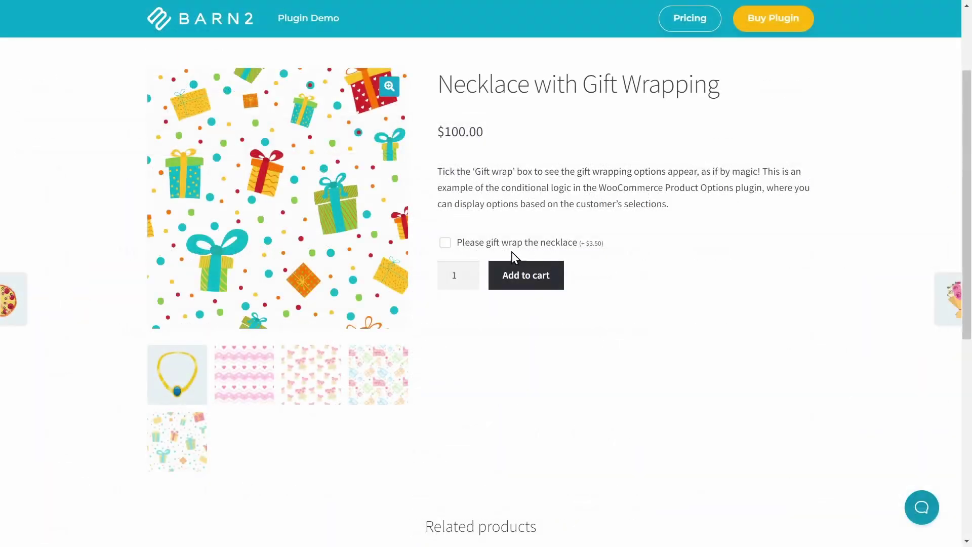
Add gift wrapping to the necklace for $103.50 and select the third wrapping paper design
click(445, 243)
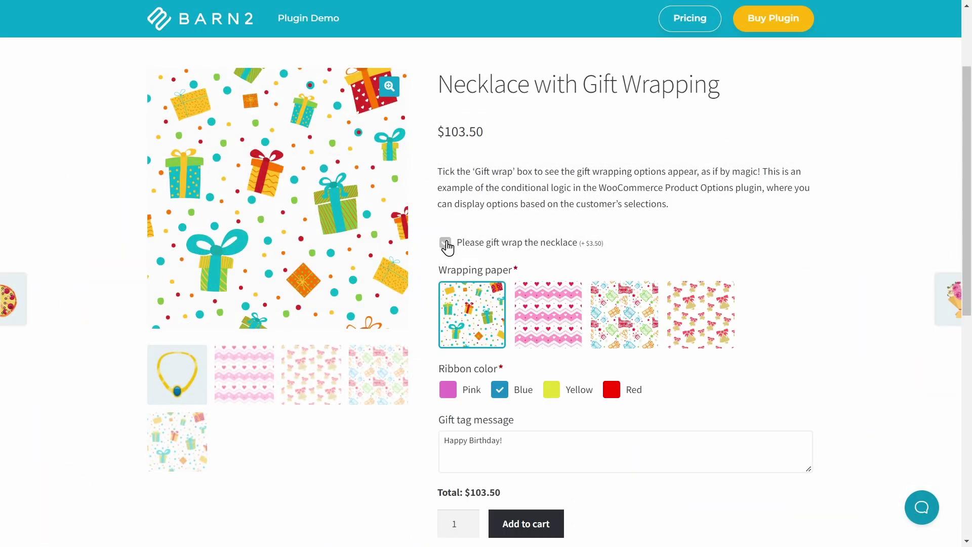
click(549, 318)
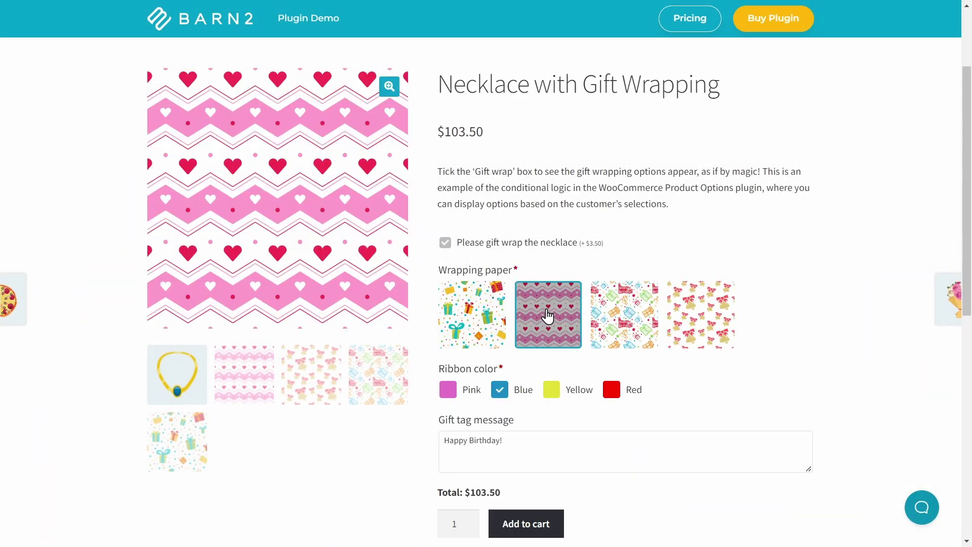
click(630, 315)
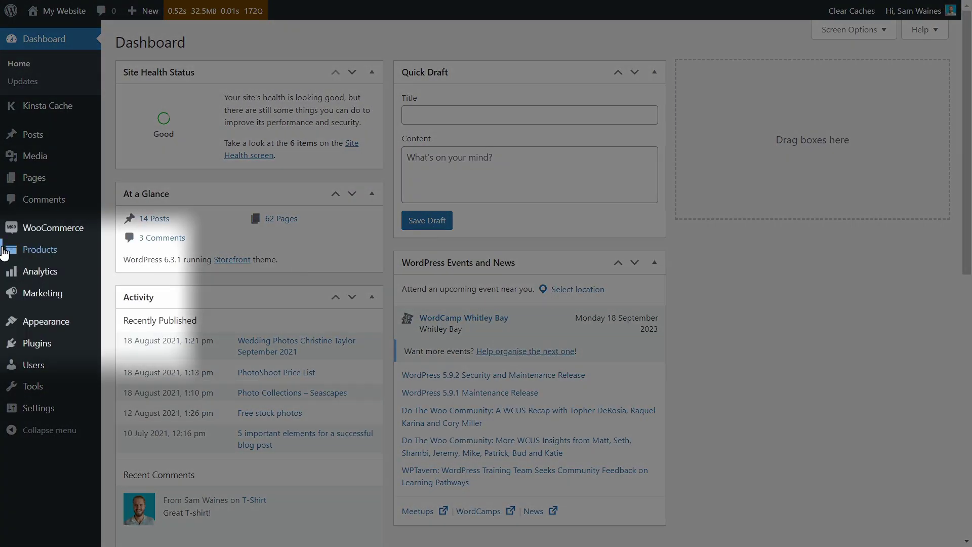
Add a product attribute named Size, slug size, with archives enabled, then view its terms
mouse_move(15, 249)
click(133, 324)
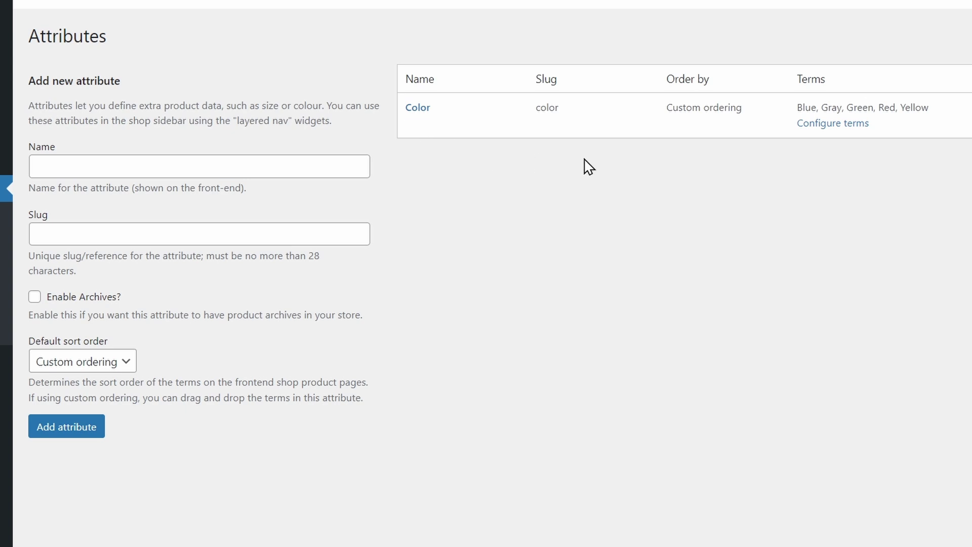
click(165, 167)
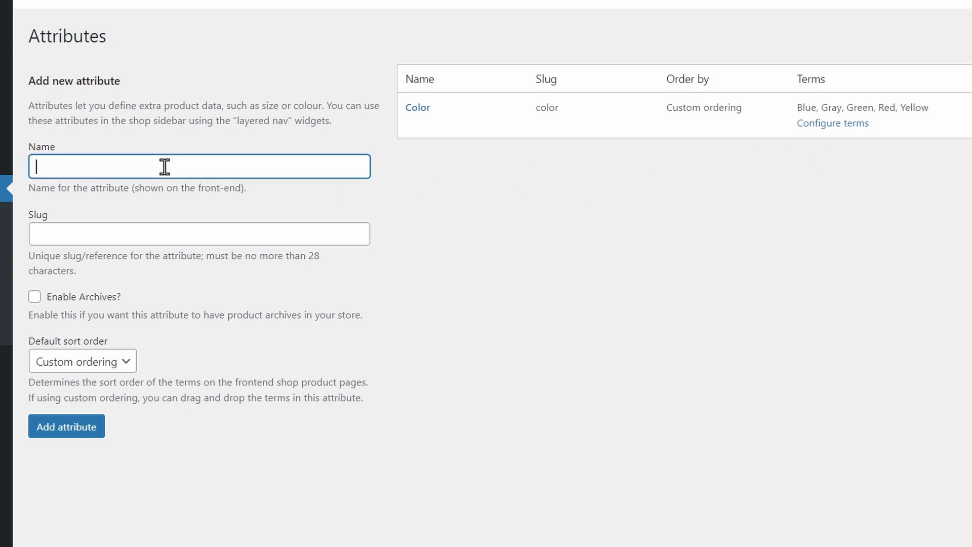
text(Size)
click(178, 227)
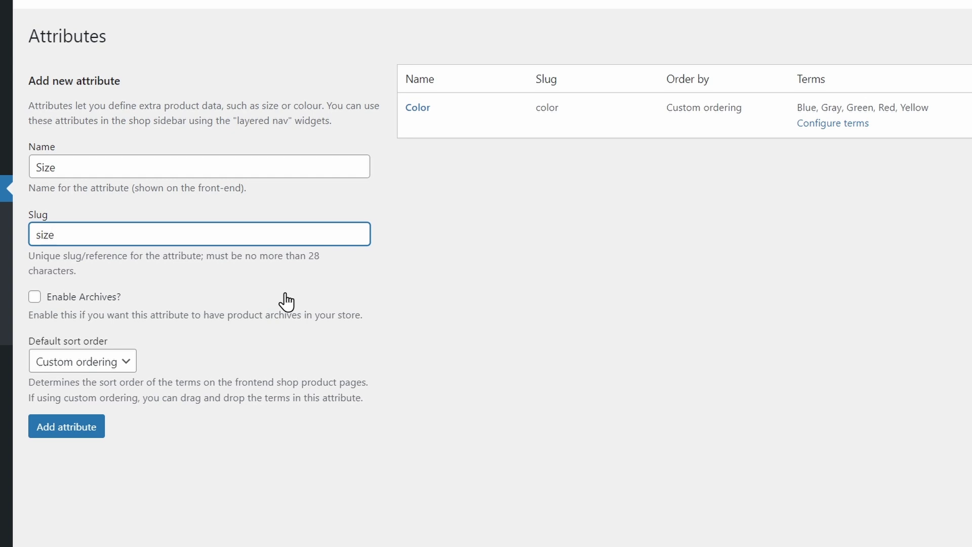
click(35, 297)
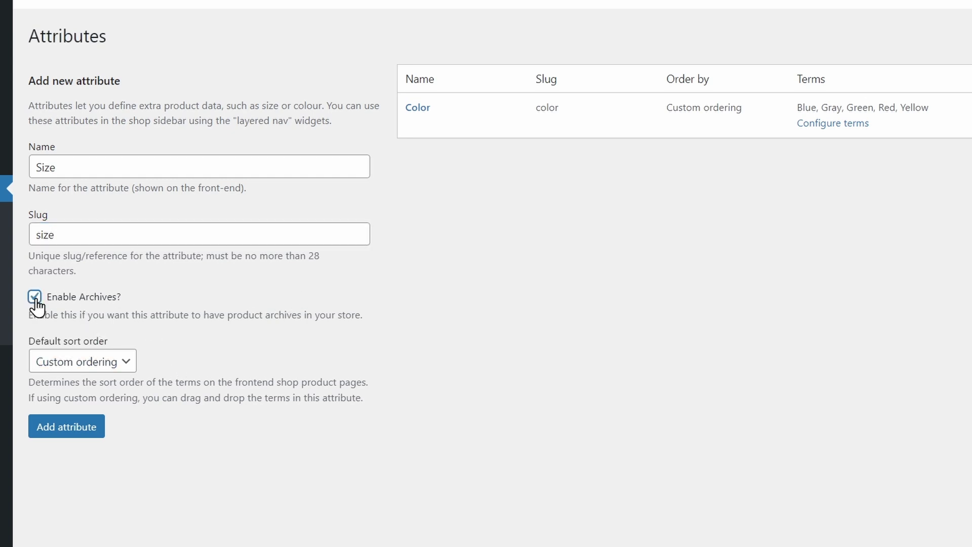
click(80, 430)
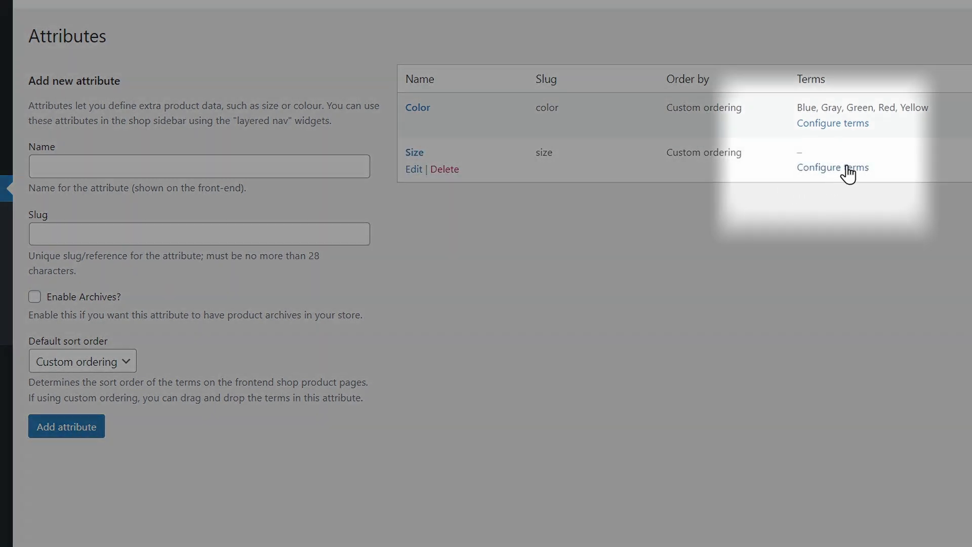
click(832, 167)
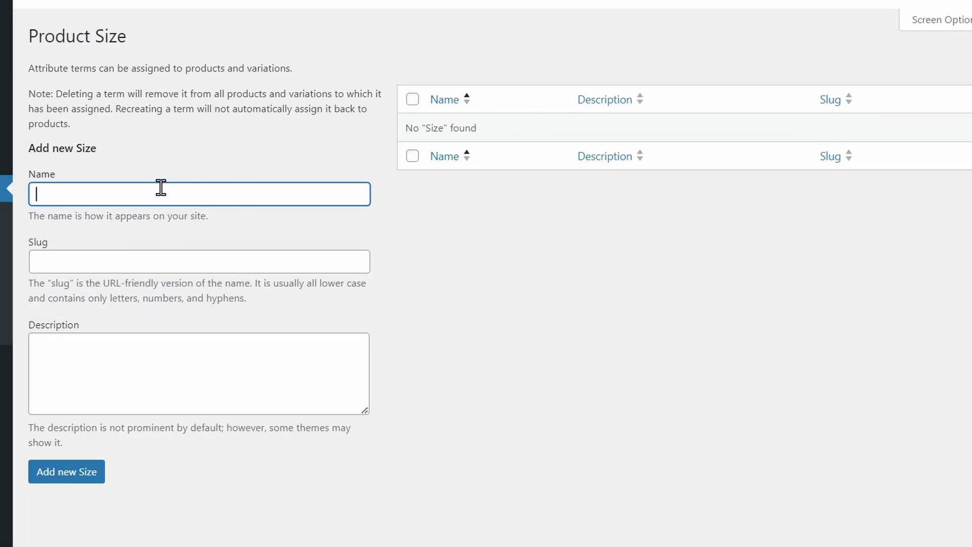
Add the terms Large and Medium to the Size attribute
text(e)
click(172, 259)
click(83, 480)
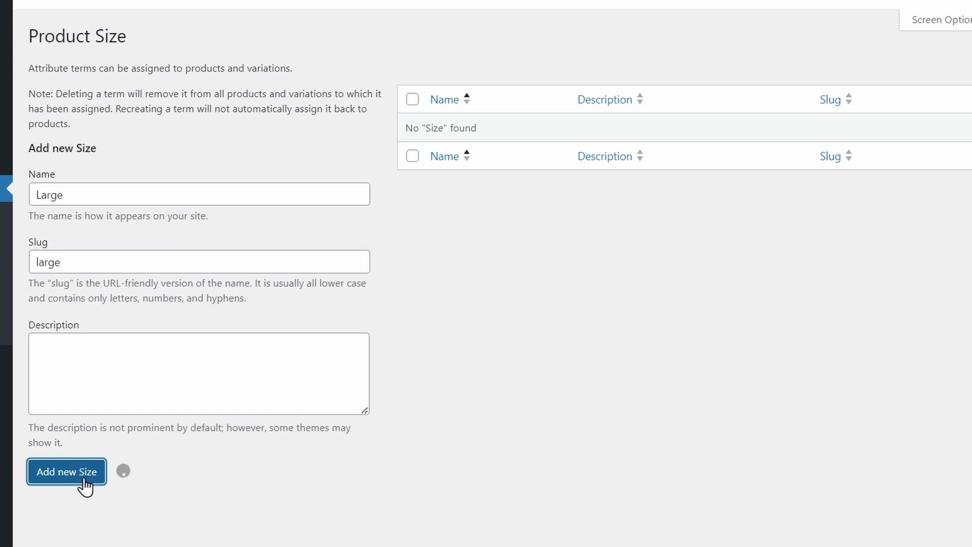
text(Medium)
click(117, 320)
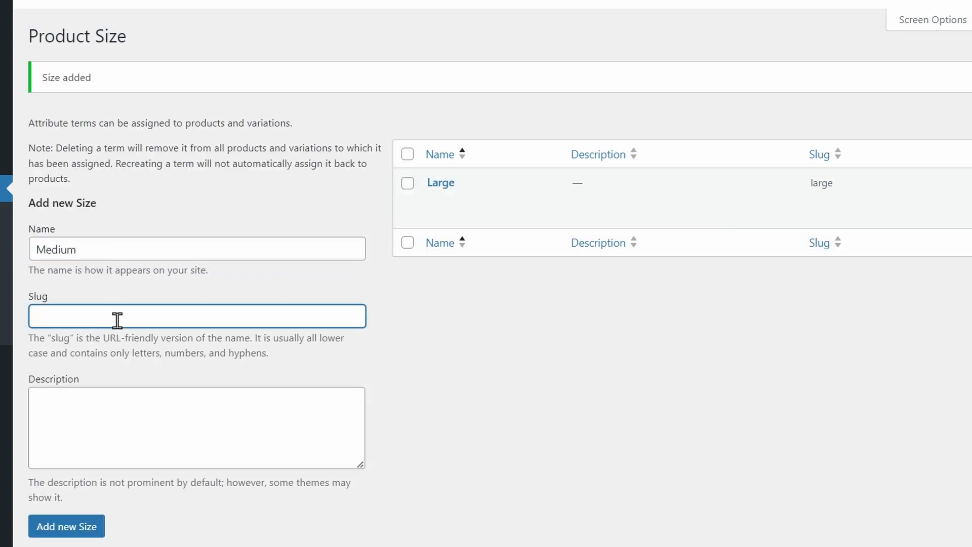
click(66, 526)
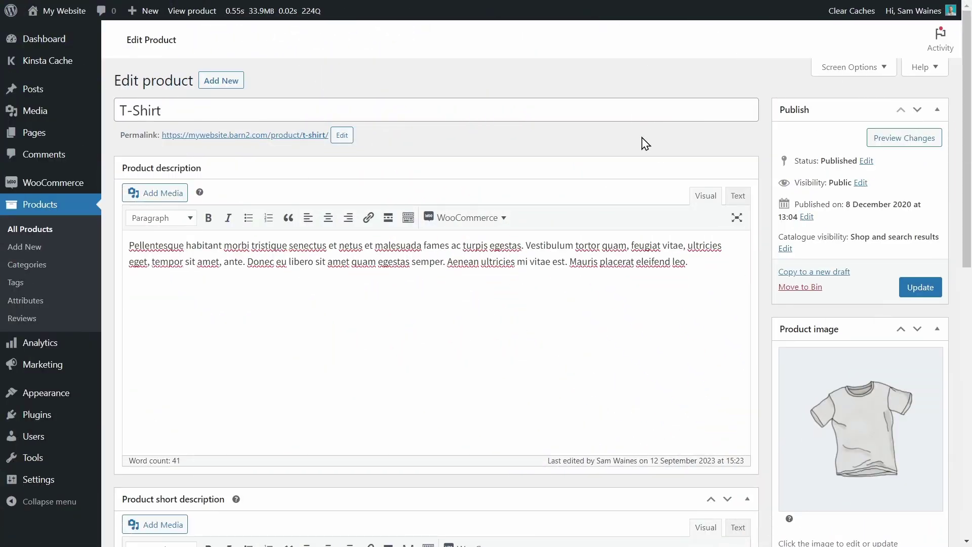
Change the T-shirt's product type to Variable product
scroll(646, 139, down, 10)
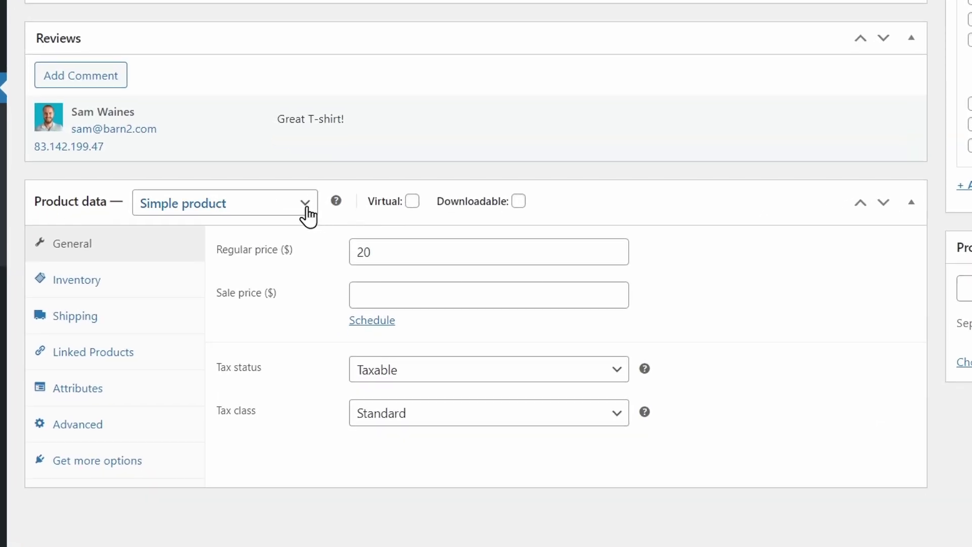
click(305, 210)
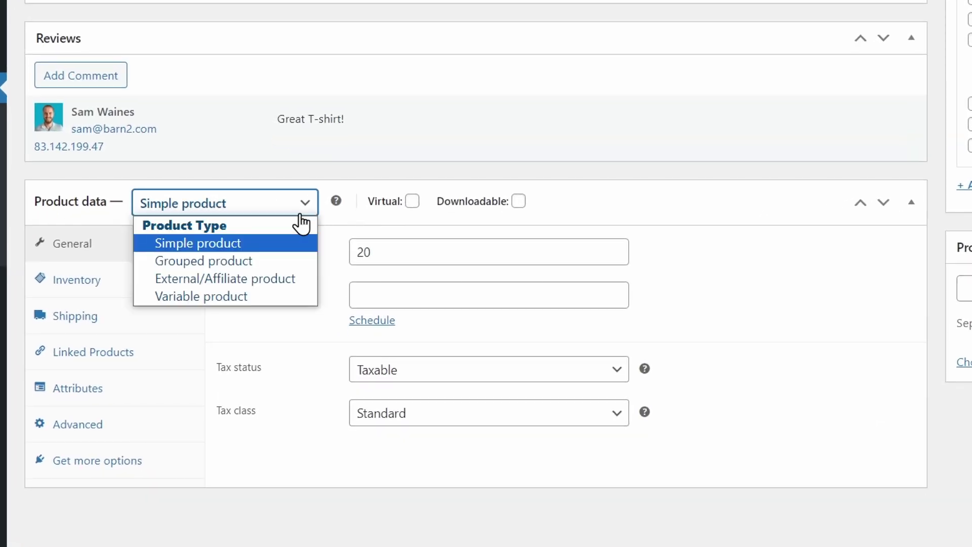
click(240, 295)
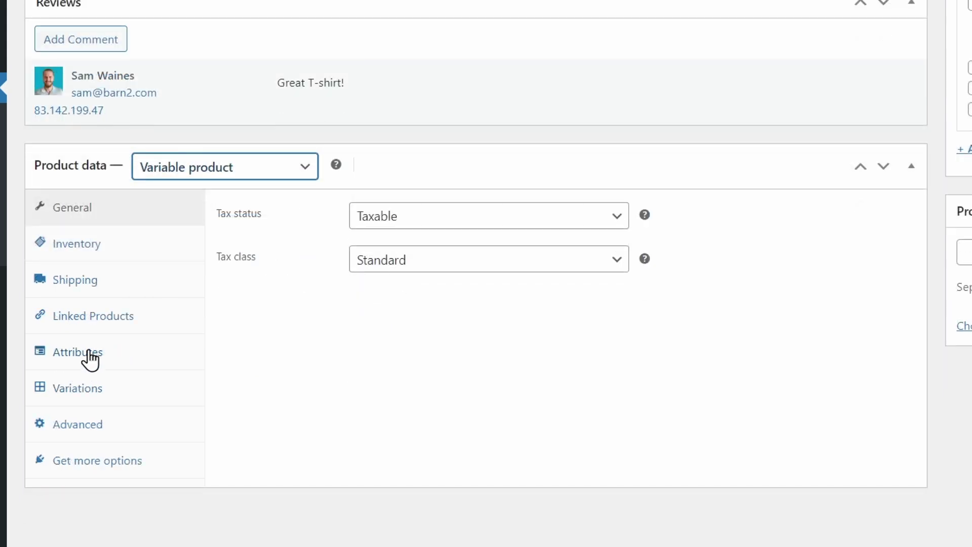
Remove the Size attribute and re-add the existing Size attribute to the T-shirt
click(90, 359)
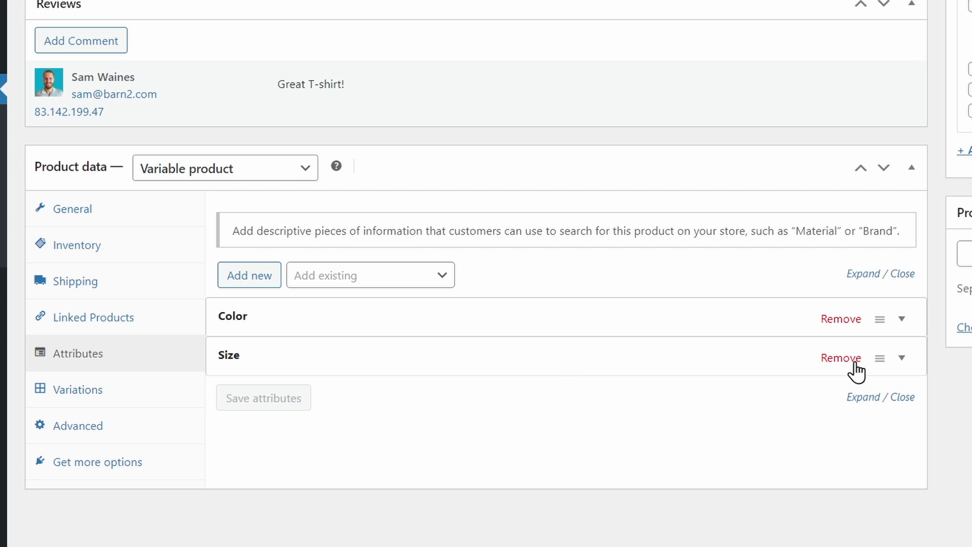
click(841, 358)
click(440, 276)
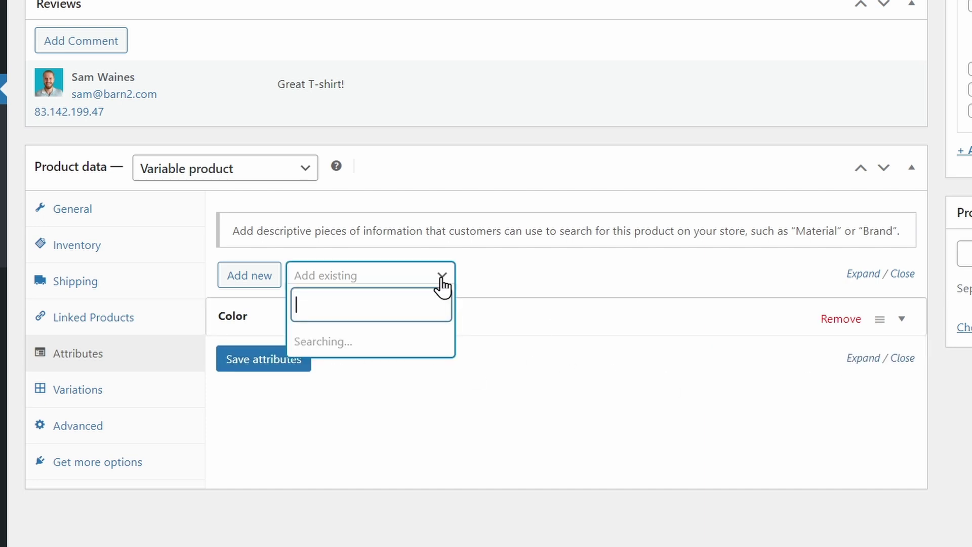
click(315, 375)
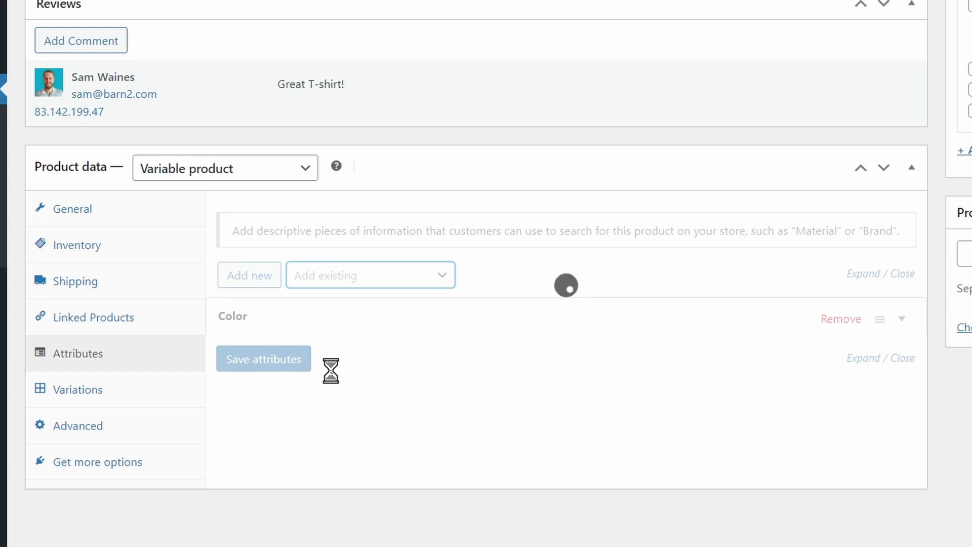
scroll(405, 399, down, 1)
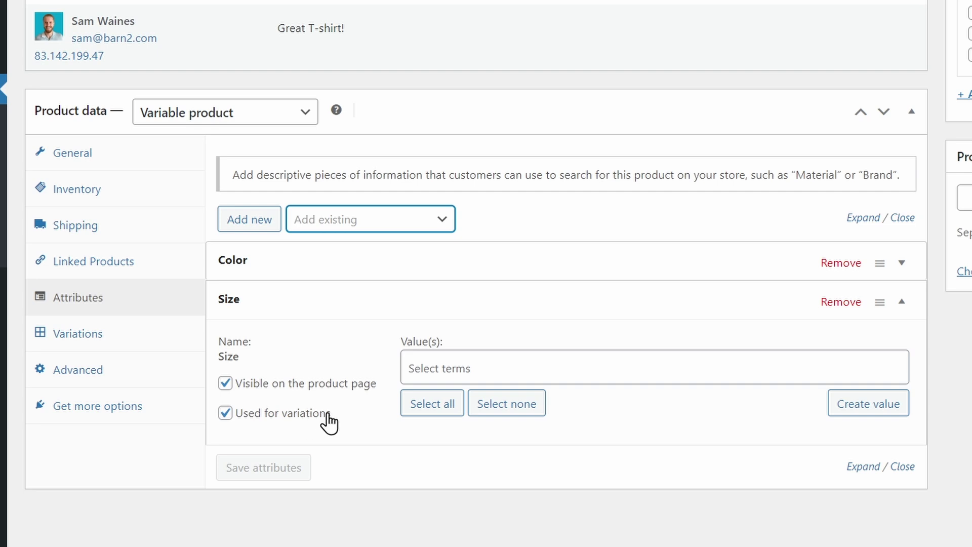
Assign Large, Medium and Small to the T-shirt's Size attribute and save the attributes
click(478, 368)
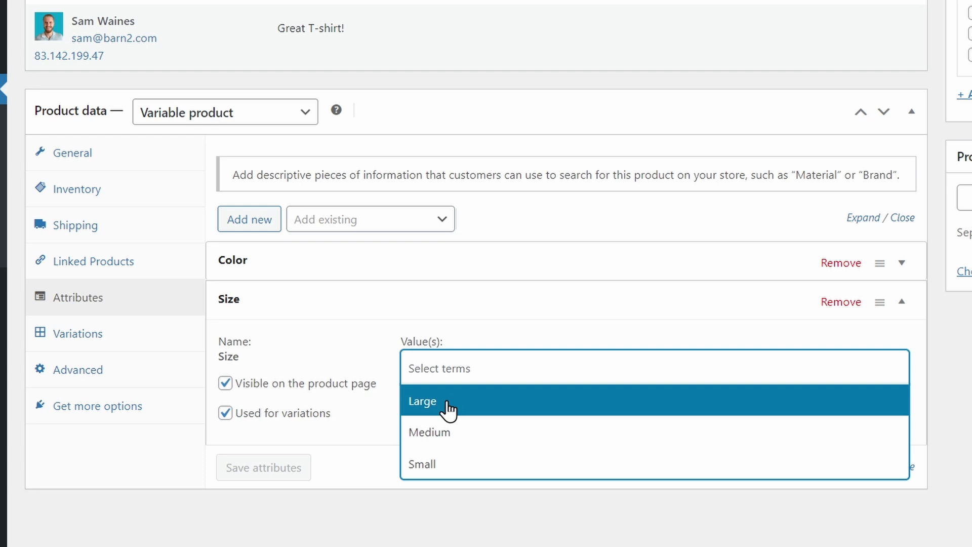
click(448, 401)
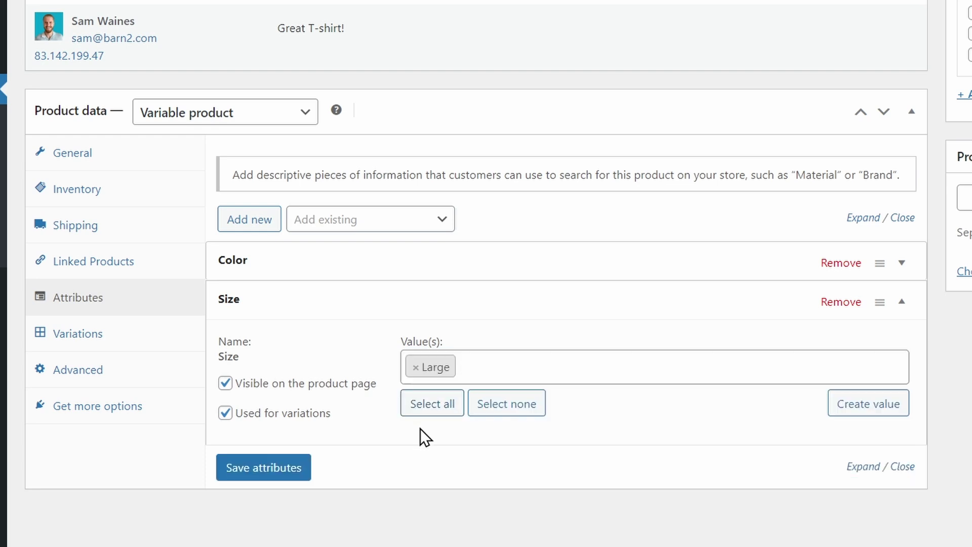
click(448, 412)
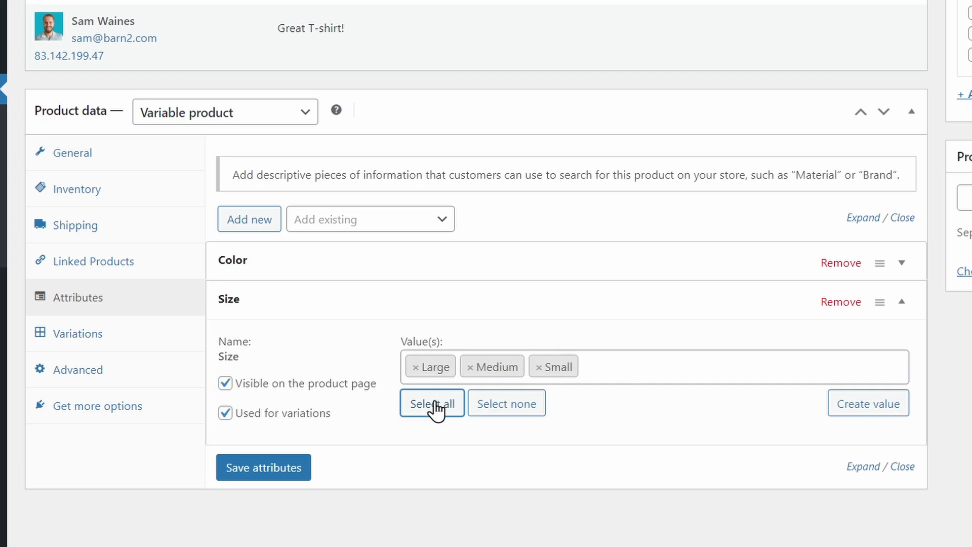
click(274, 465)
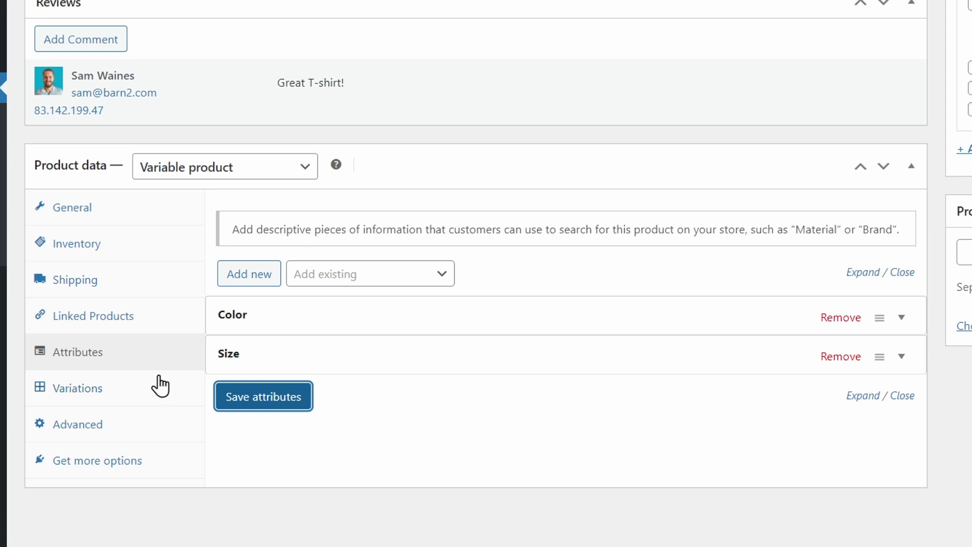
click(89, 389)
Generate all colour and size variations of the T-shirt from its attributes
scroll(281, 225, down, 1)
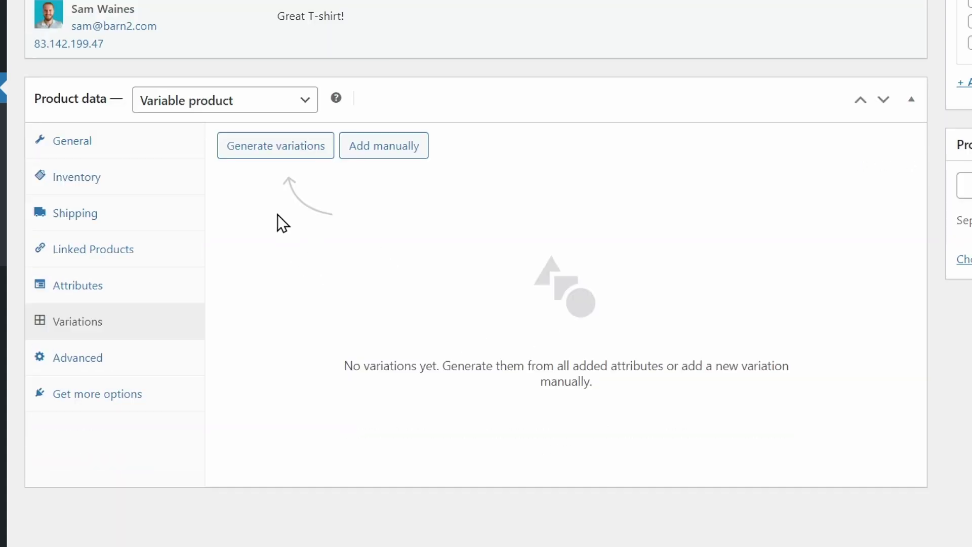
click(295, 152)
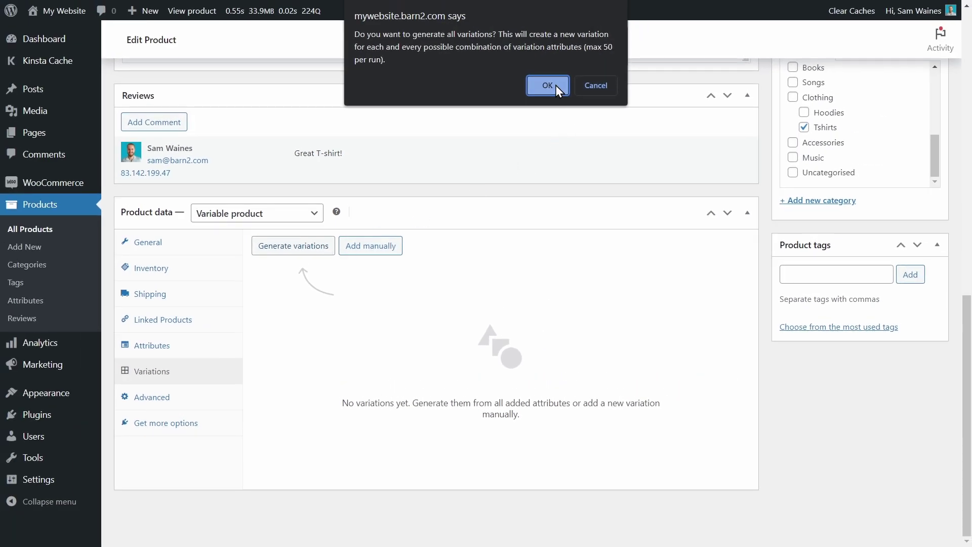
click(557, 89)
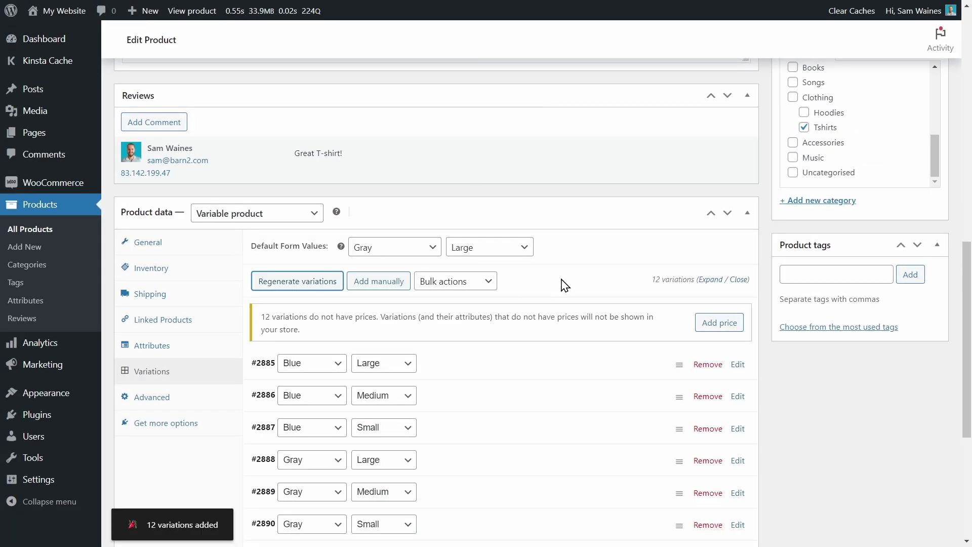
Bulk-set a regular price of 20 on all twelve variations
scroll(565, 285, down, 1)
scroll(562, 276, down, 2)
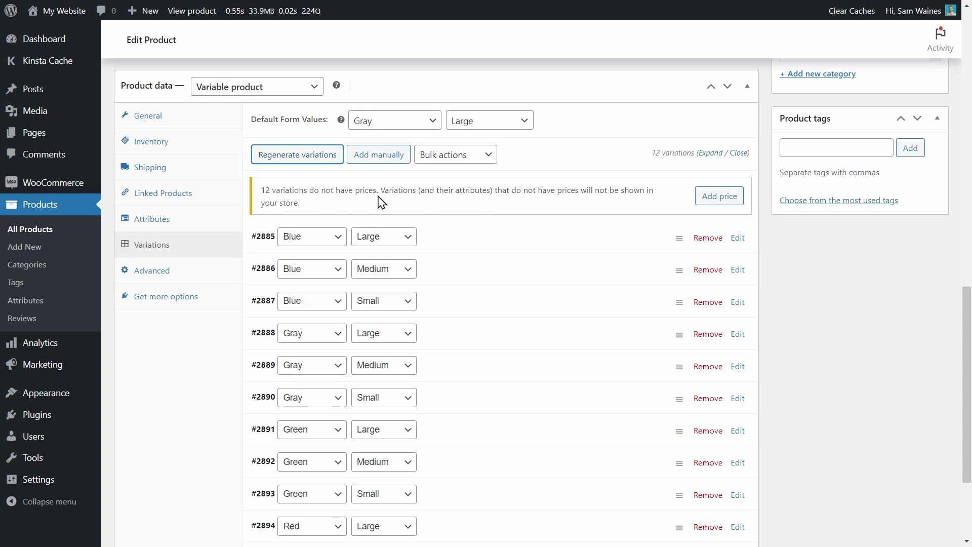
click(483, 159)
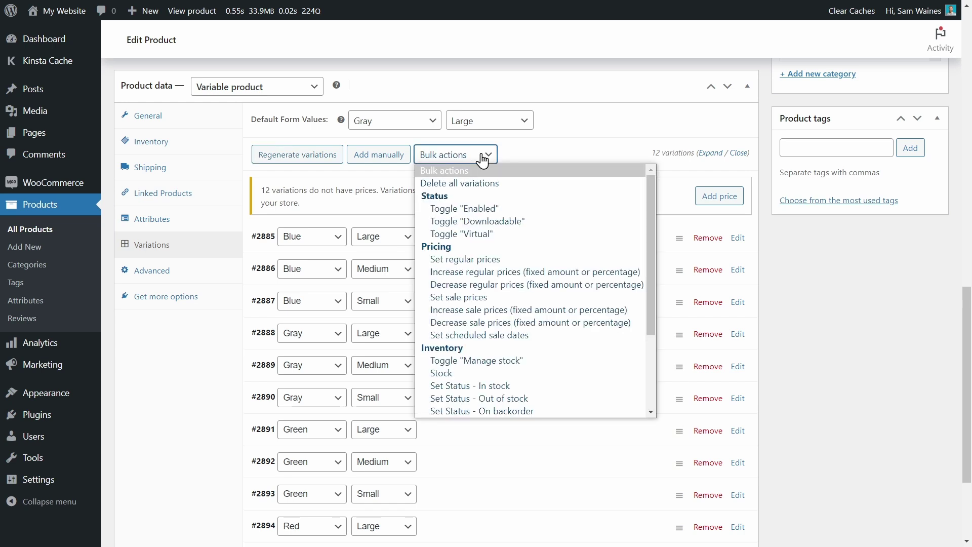
click(488, 260)
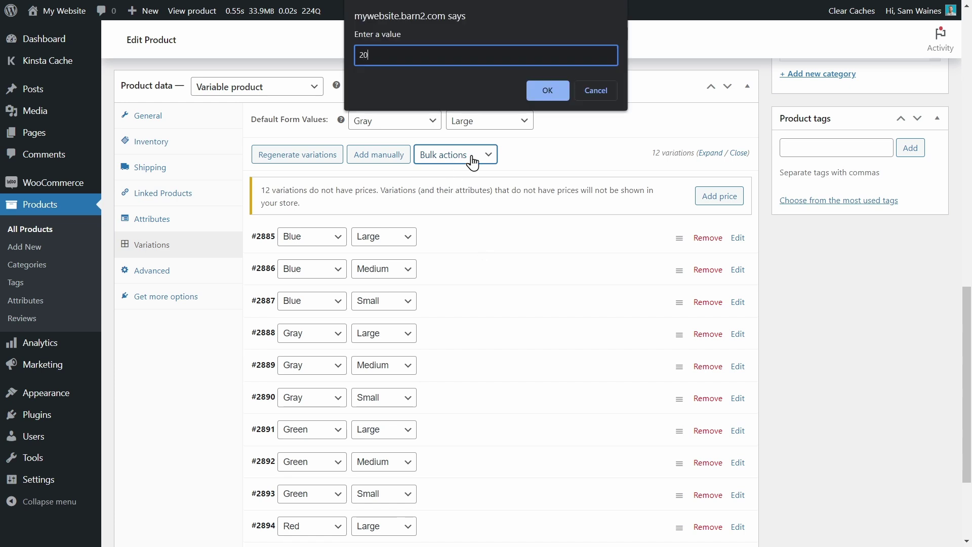
click(540, 86)
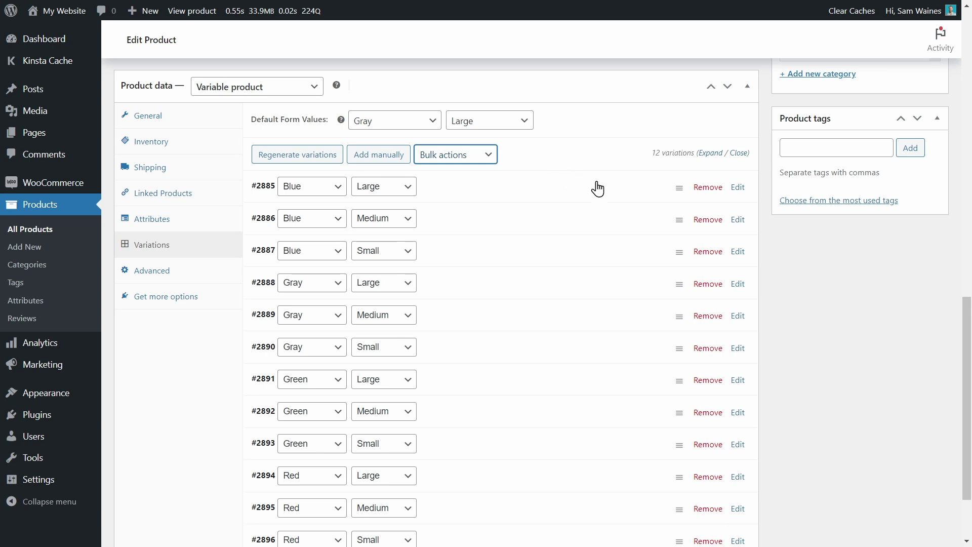
Expand the Blue / Large variation #2885, review its fields, and open its image picker
click(737, 188)
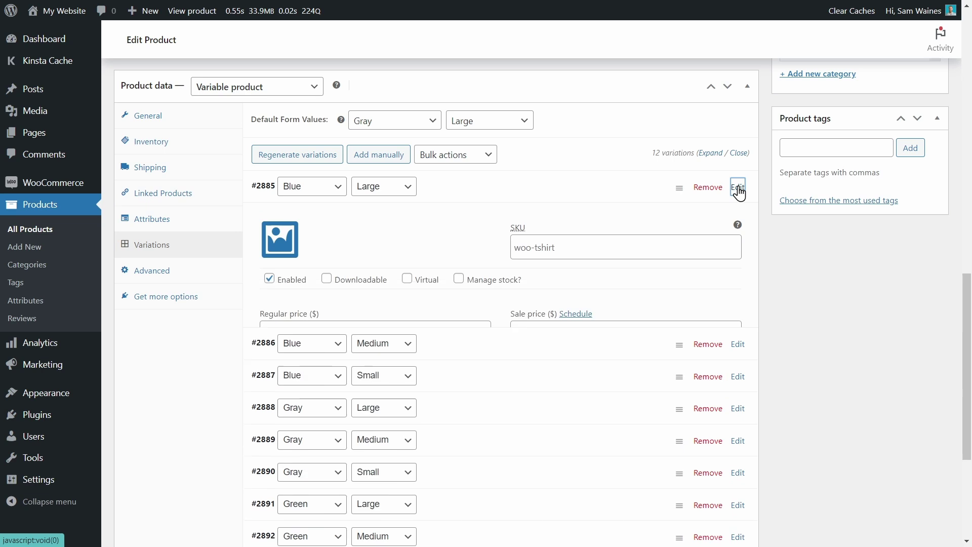
scroll(580, 233, down, 3)
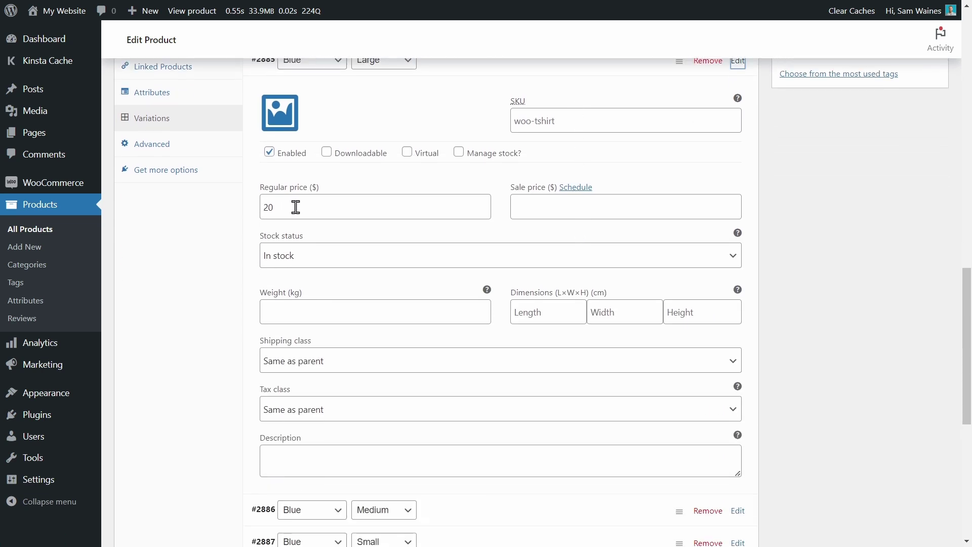
scroll(310, 204, up, 2)
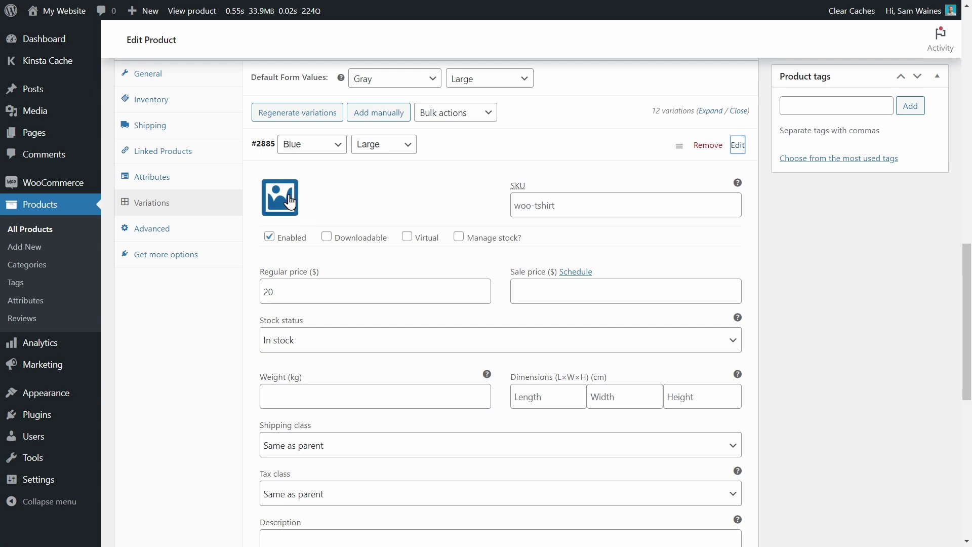
scroll(572, 185, down, 1)
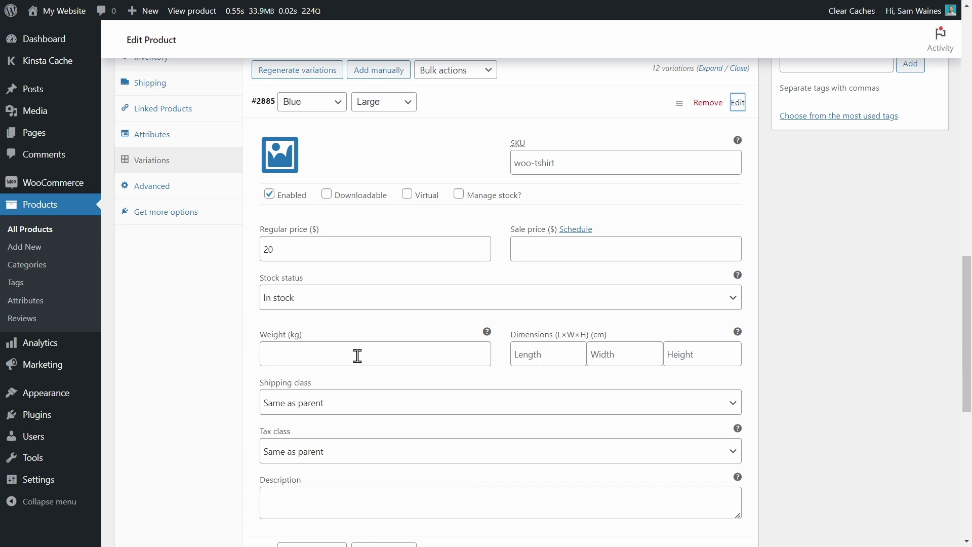
click(279, 154)
Set the blue V-neck tee as the image of variation #2885
click(275, 400)
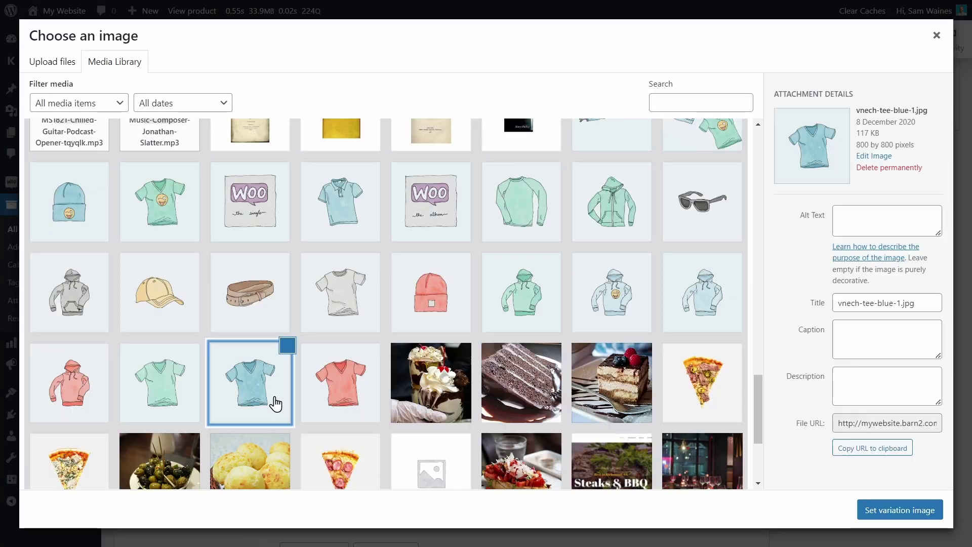
click(870, 512)
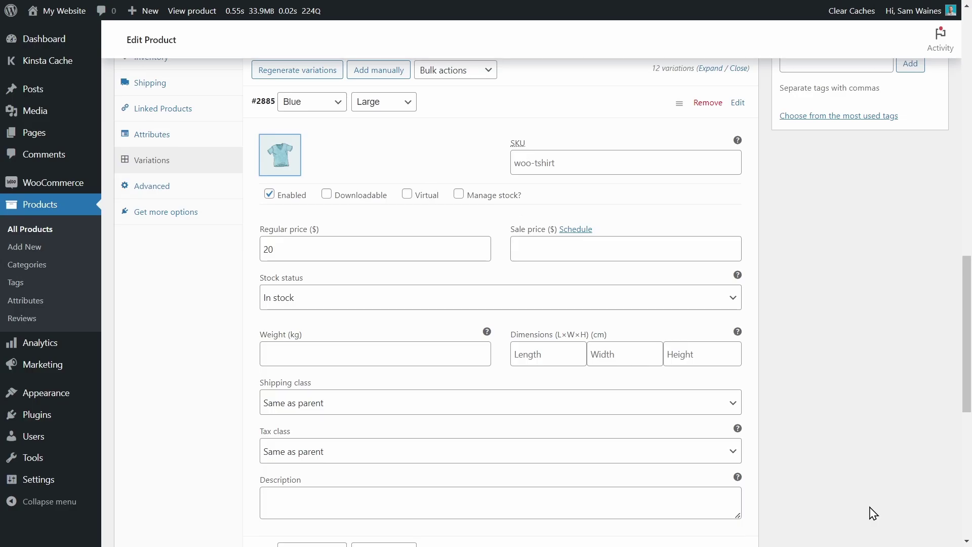
scroll(654, 226, down, 6)
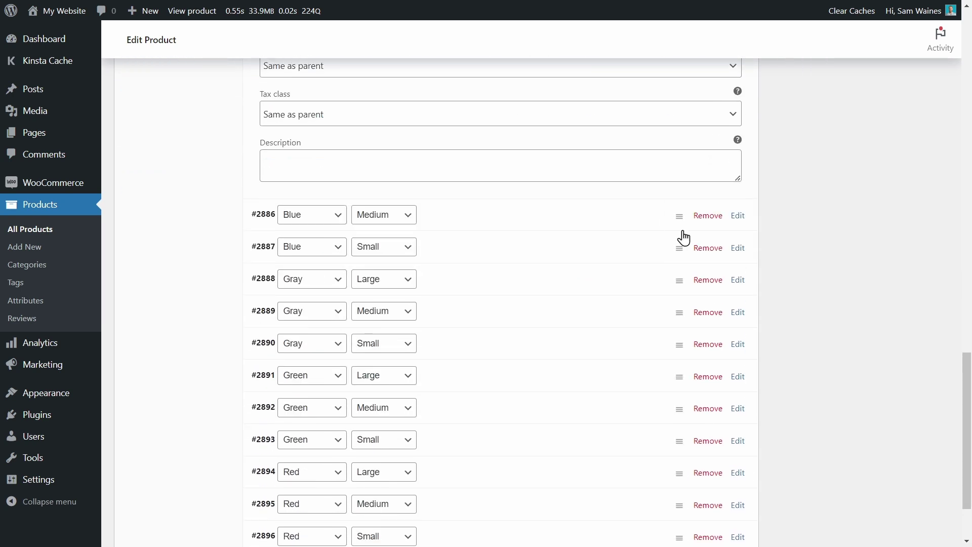
Give the Blue / Medium variation #2886 the same blue V-neck tee image
click(740, 219)
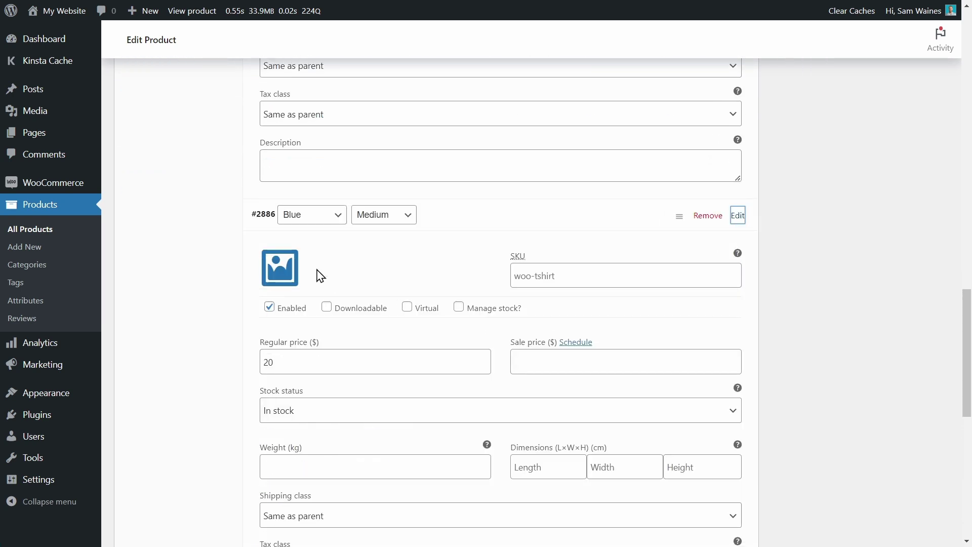
click(273, 271)
click(252, 394)
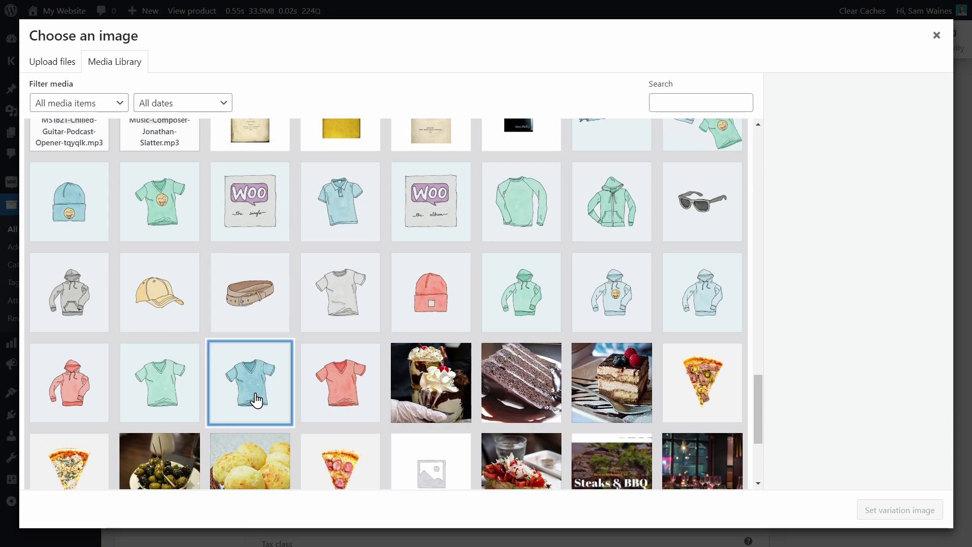
click(900, 511)
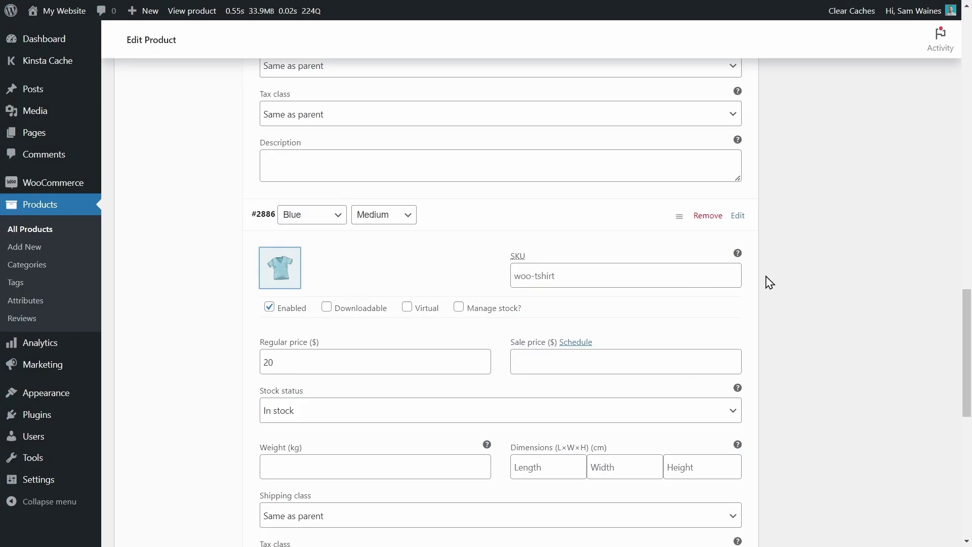
scroll(756, 282, down, 10)
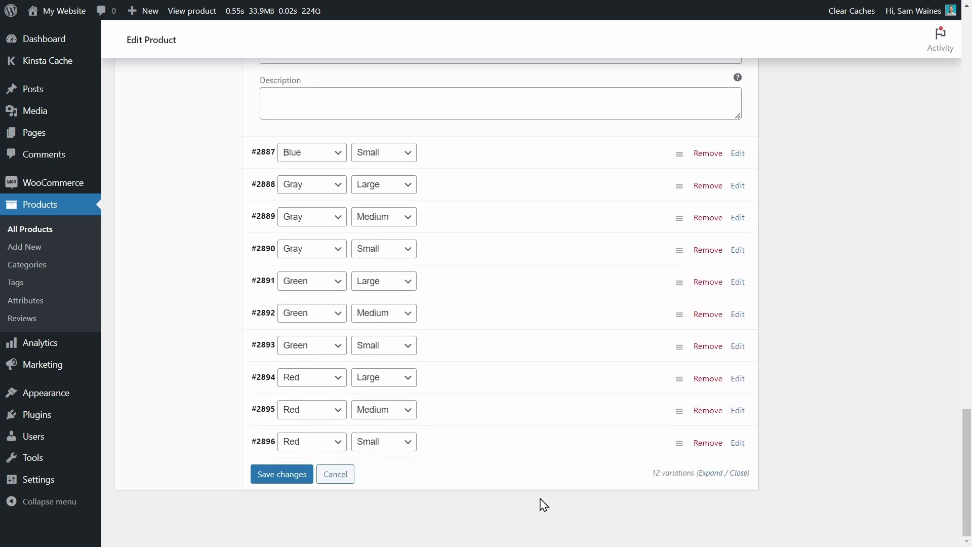
Save the variations, then choose Blue and Medium on the T-Shirt page to show $20.00
click(277, 475)
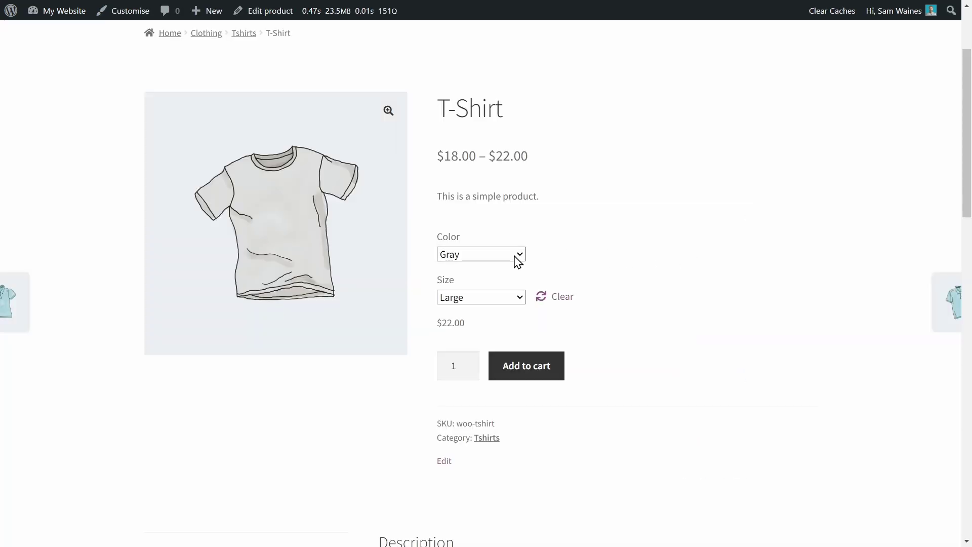
click(517, 255)
click(501, 281)
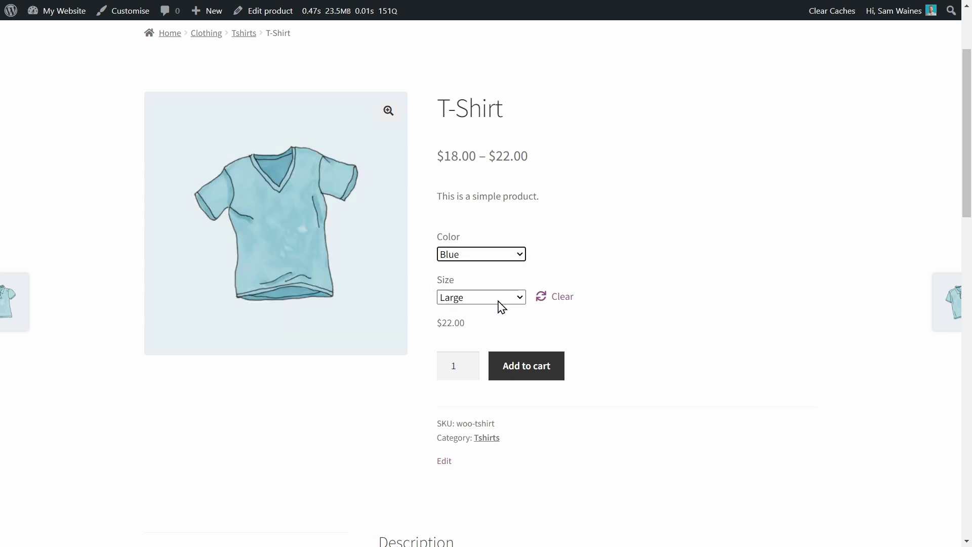
click(486, 342)
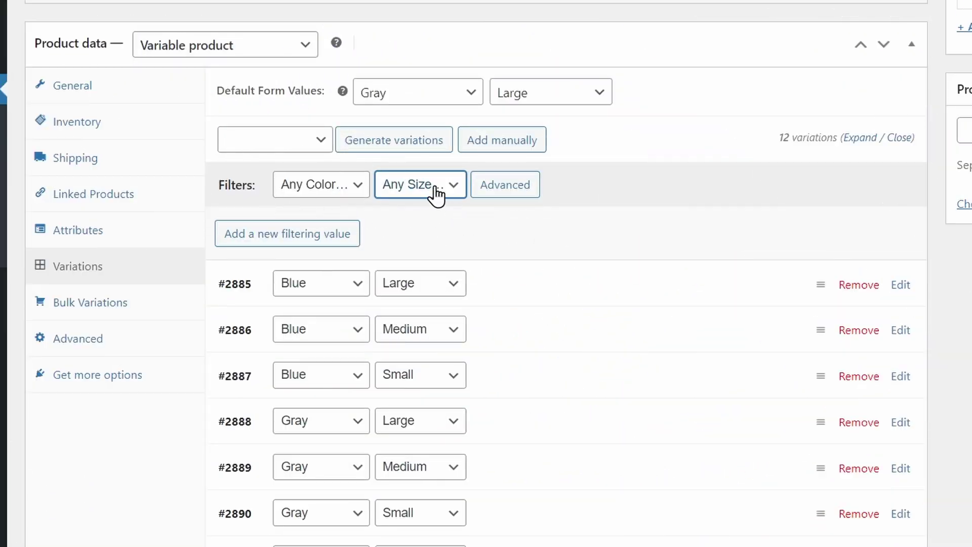
Filter variations to Large and bulk-set their regular price to 22
click(436, 197)
click(430, 221)
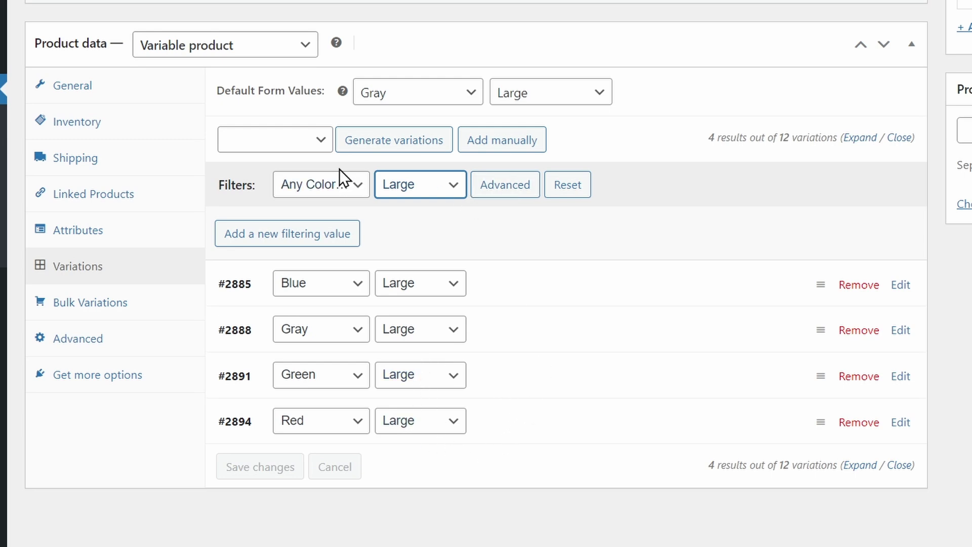
click(320, 141)
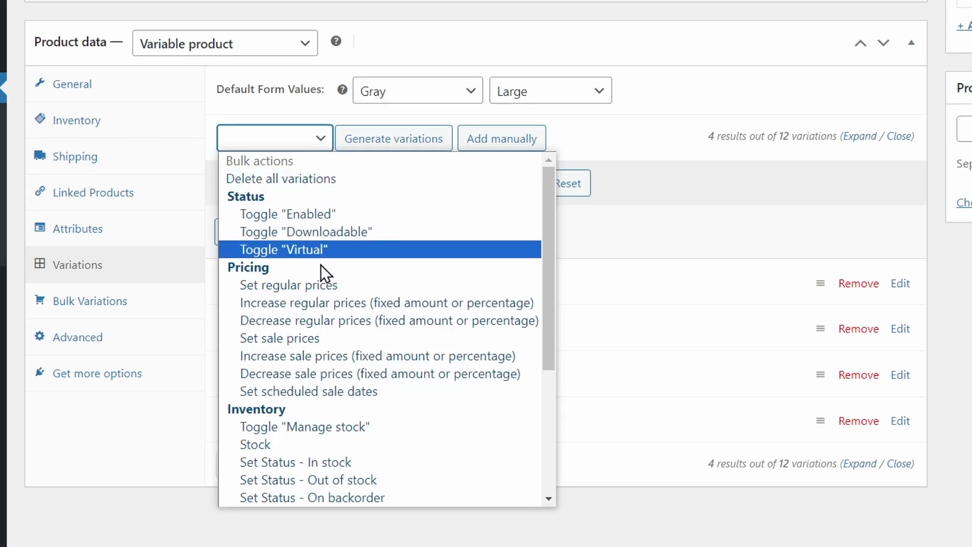
click(320, 286)
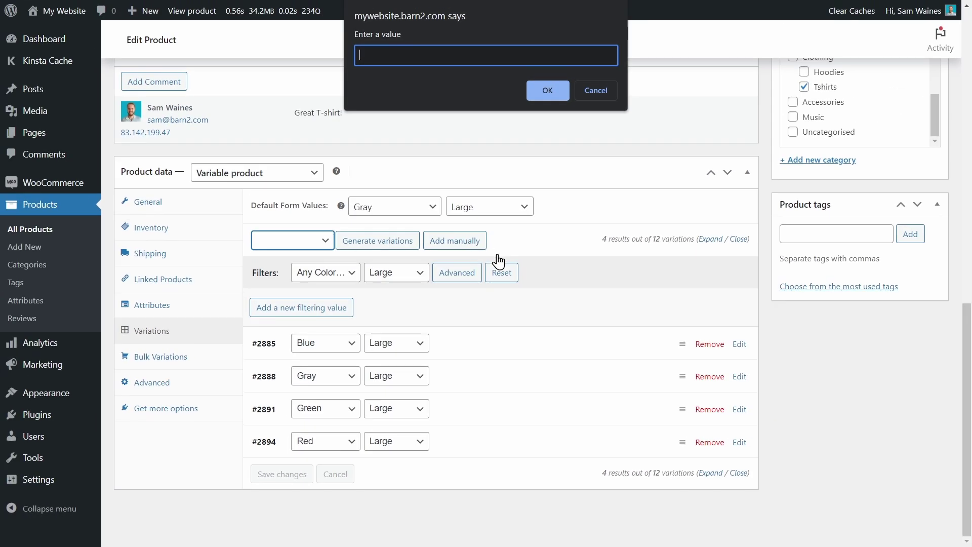
text(22)
click(547, 90)
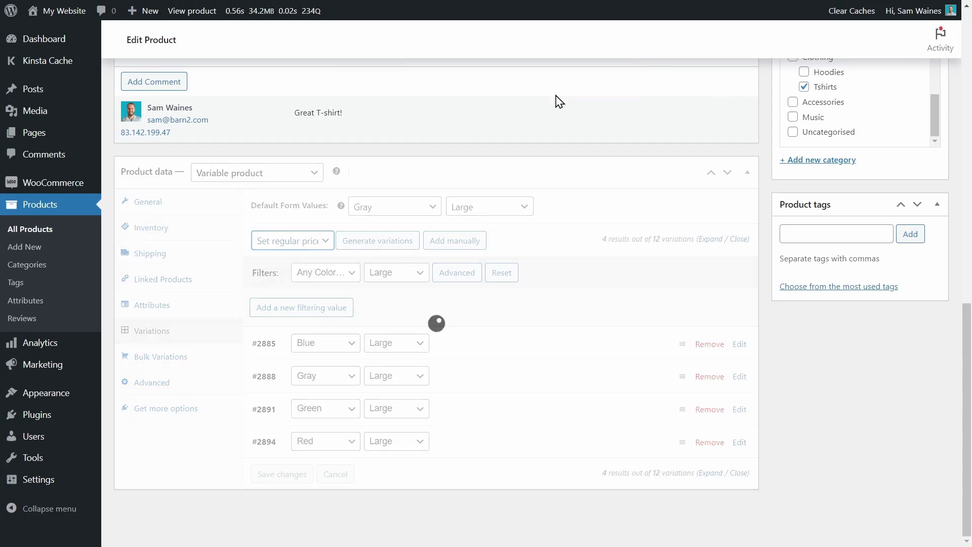
Filter variations to Small and bulk-set their regular price to 18
click(401, 273)
click(396, 322)
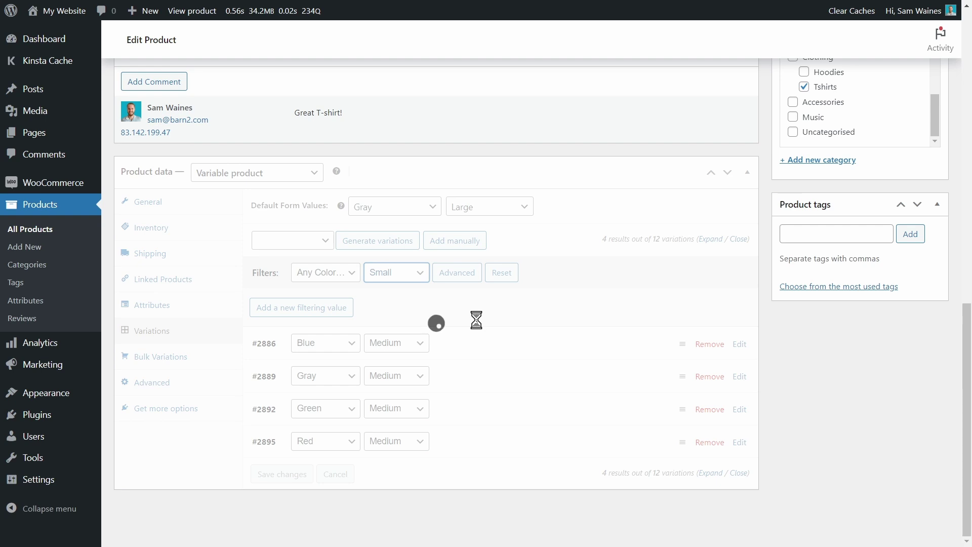
click(326, 244)
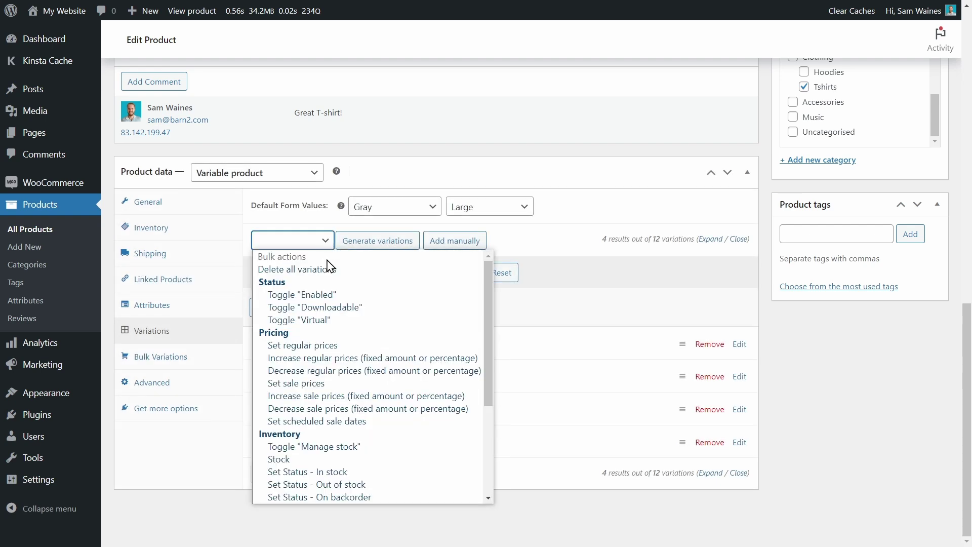
click(330, 342)
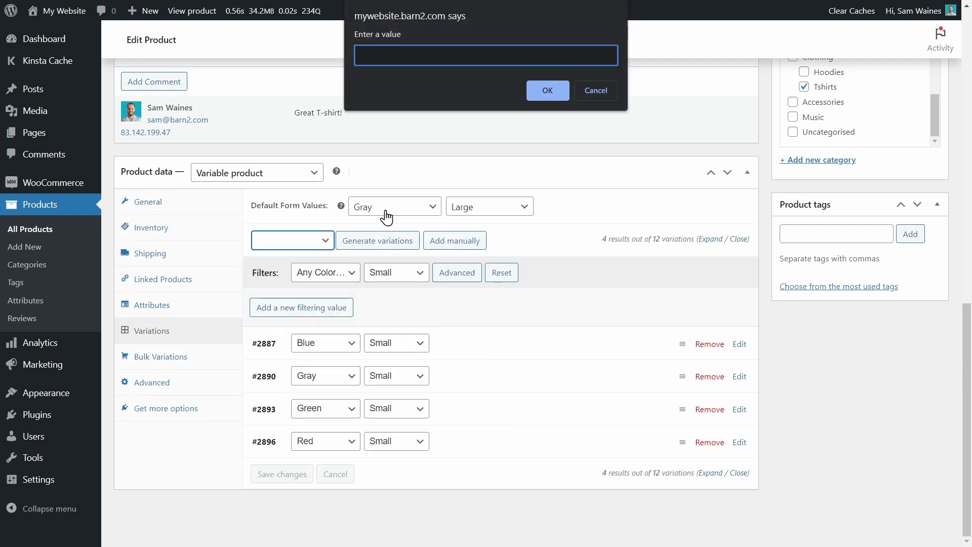
click(549, 89)
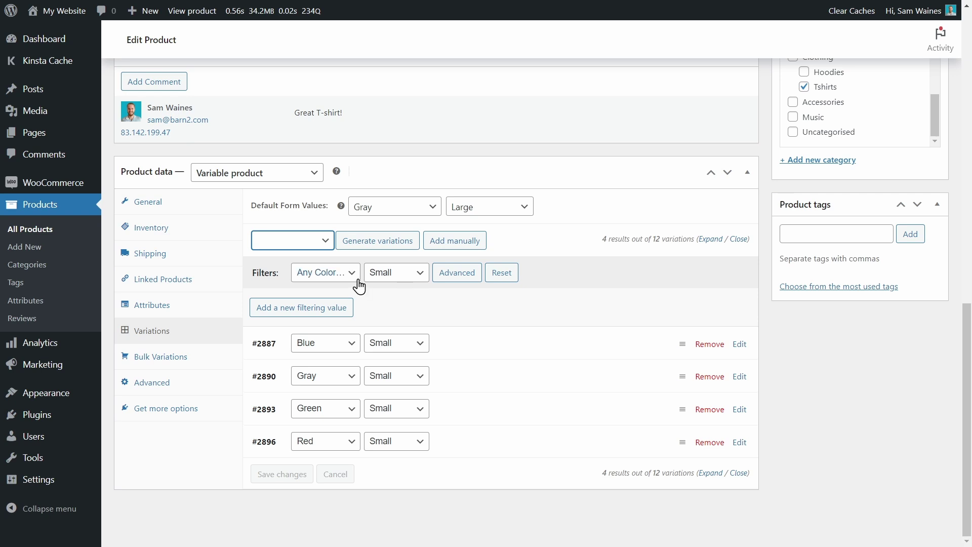
Reset the variation filters and show only the Blue variations
click(502, 273)
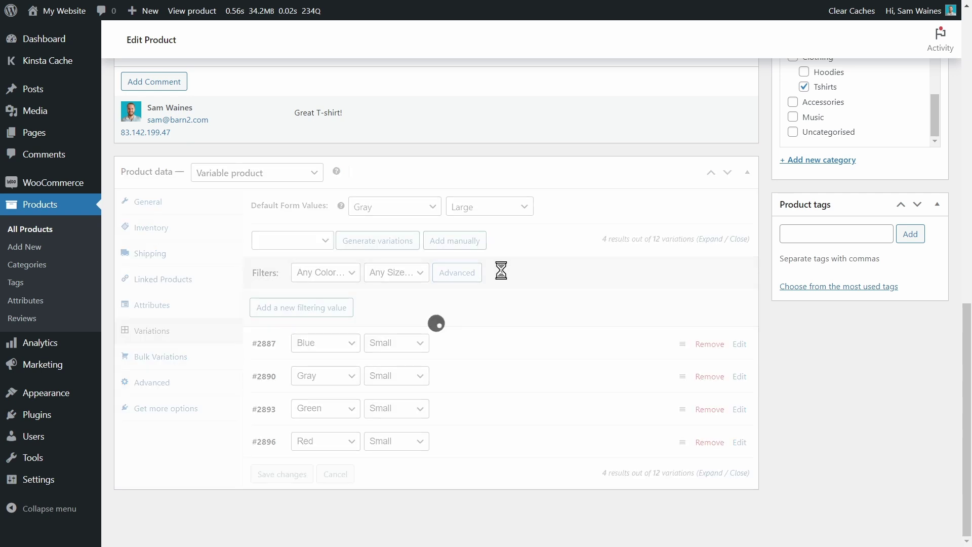
click(350, 279)
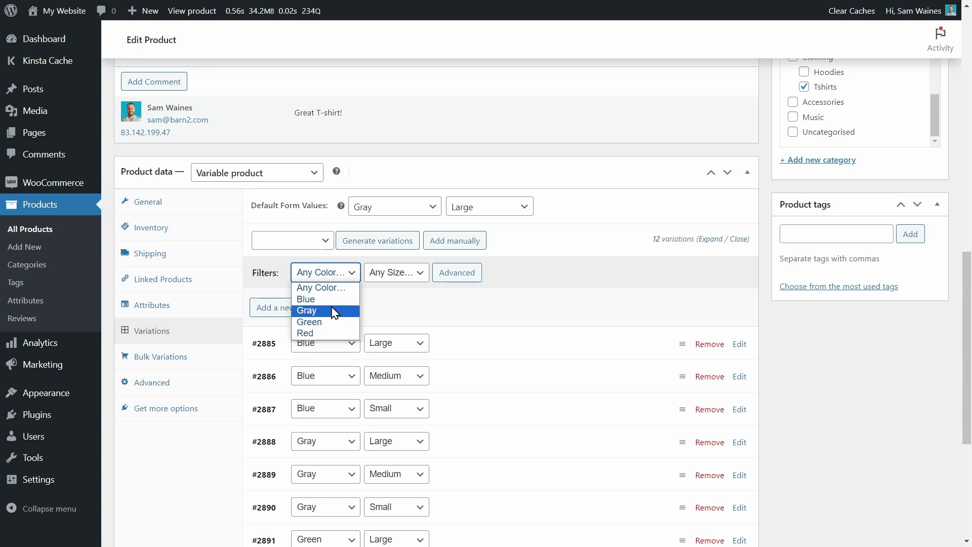
click(335, 297)
Bulk-set vnech-tee-blue-1.jpg as the thumbnail for the Blue variations
click(326, 274)
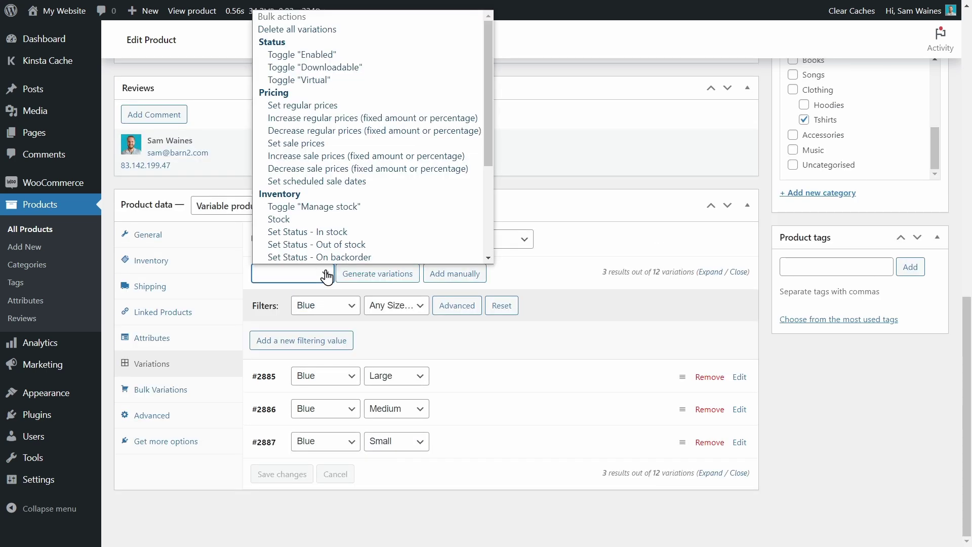
scroll(358, 119, down, 3)
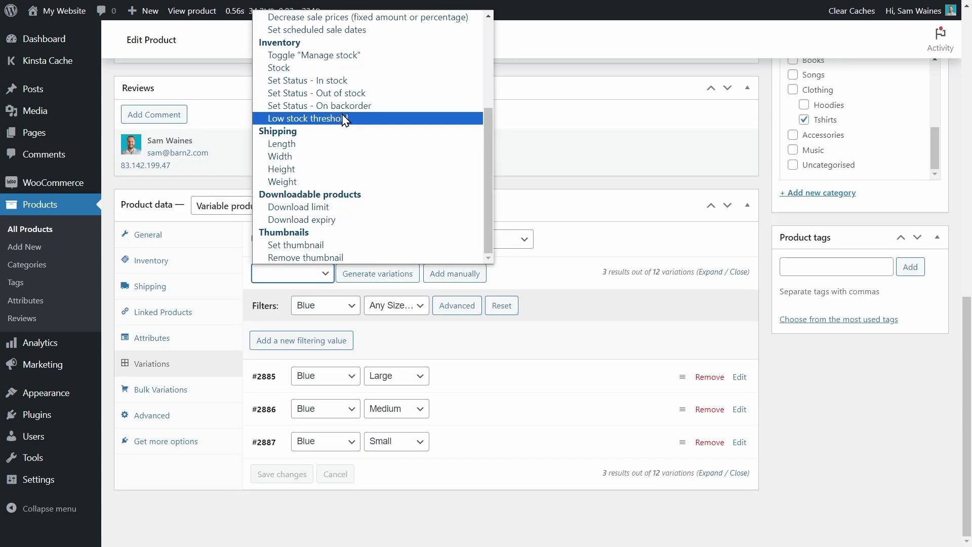
click(316, 246)
click(60, 356)
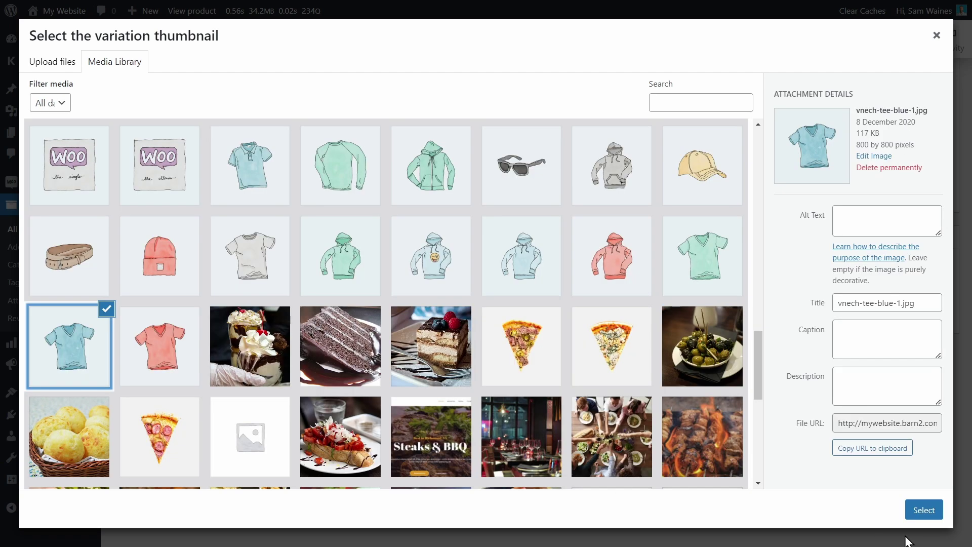
click(935, 511)
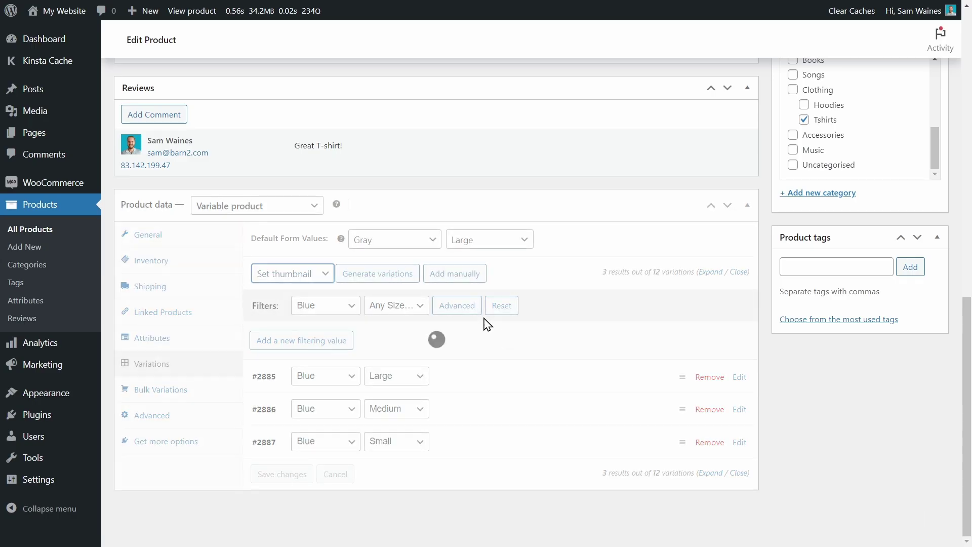
scroll(456, 279, down, 5)
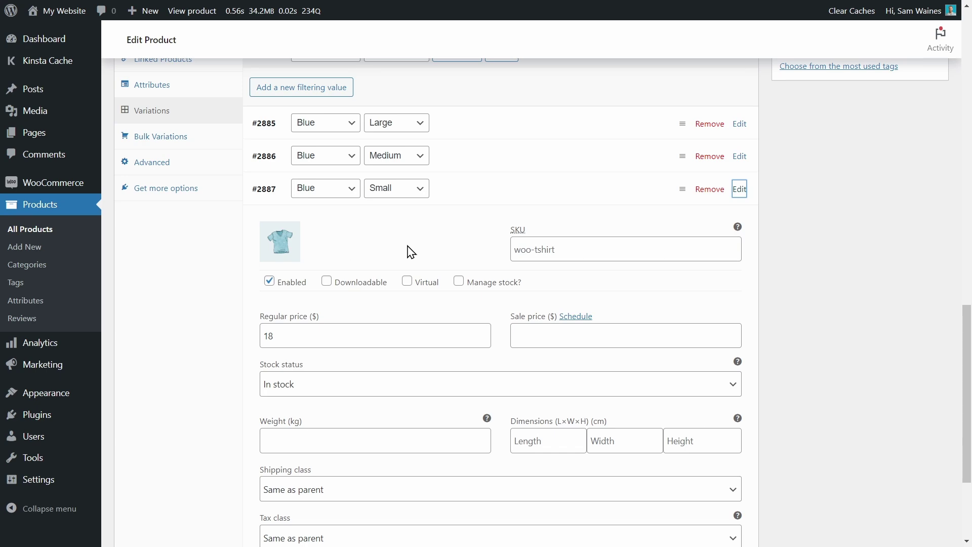
scroll(408, 252, up, 2)
click(740, 274)
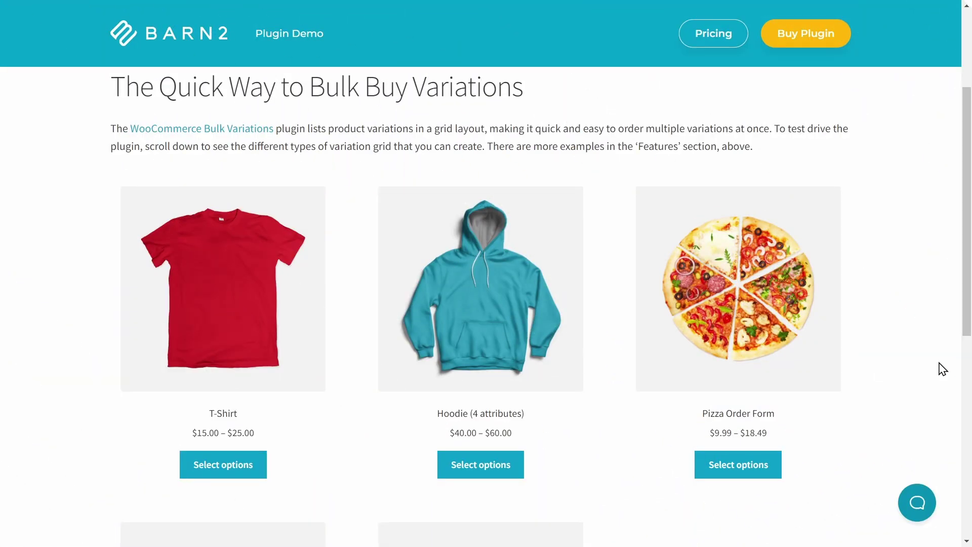
Add one Red T-shirt in each size XS to XL to the cart
click(230, 474)
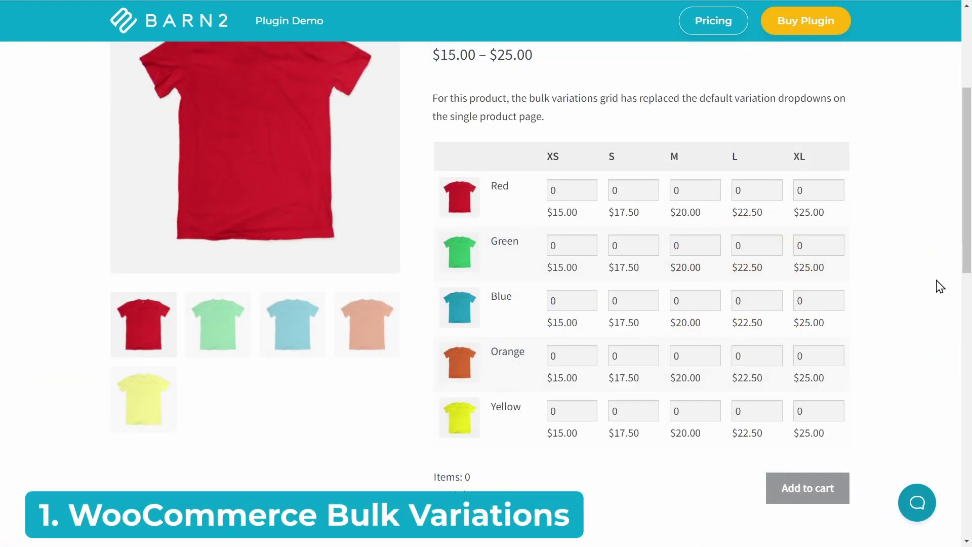
click(588, 188)
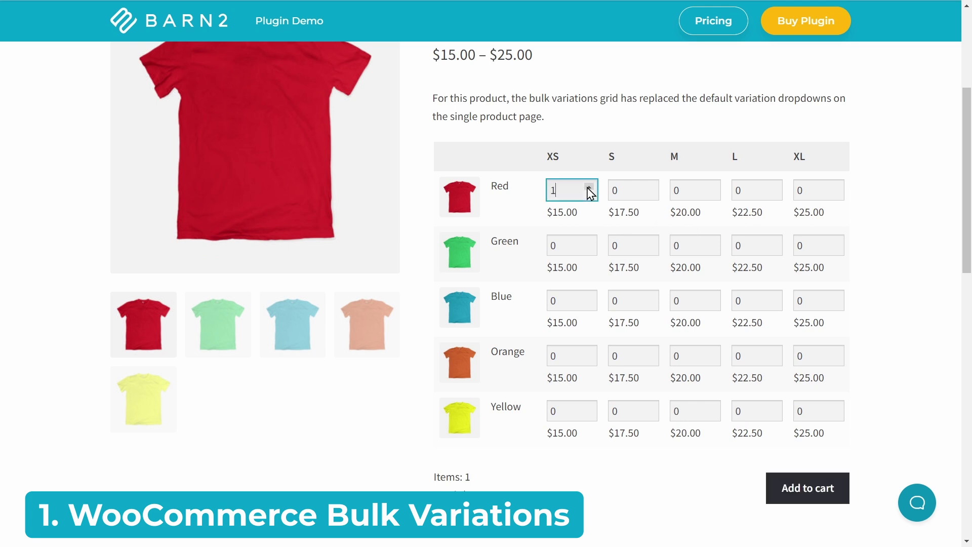
click(651, 187)
click(713, 187)
click(775, 187)
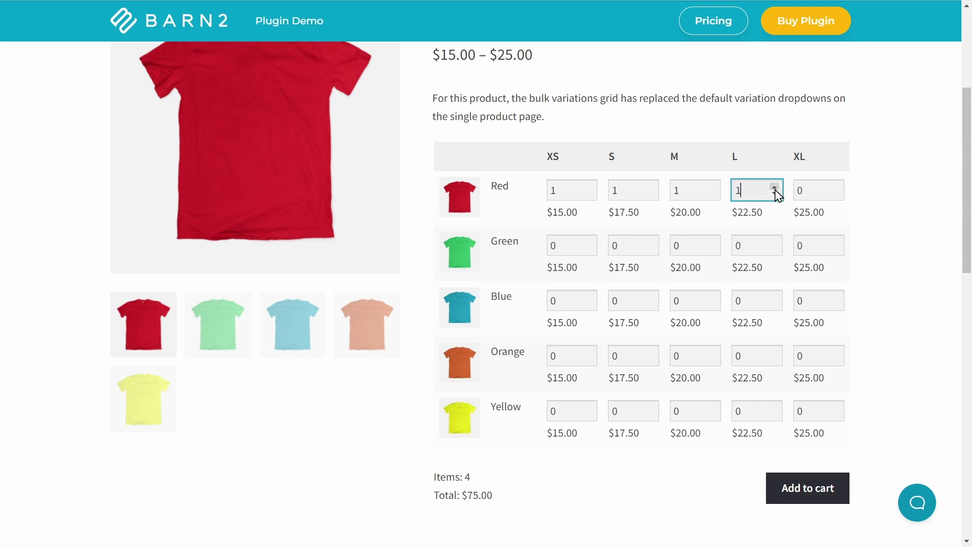
click(835, 187)
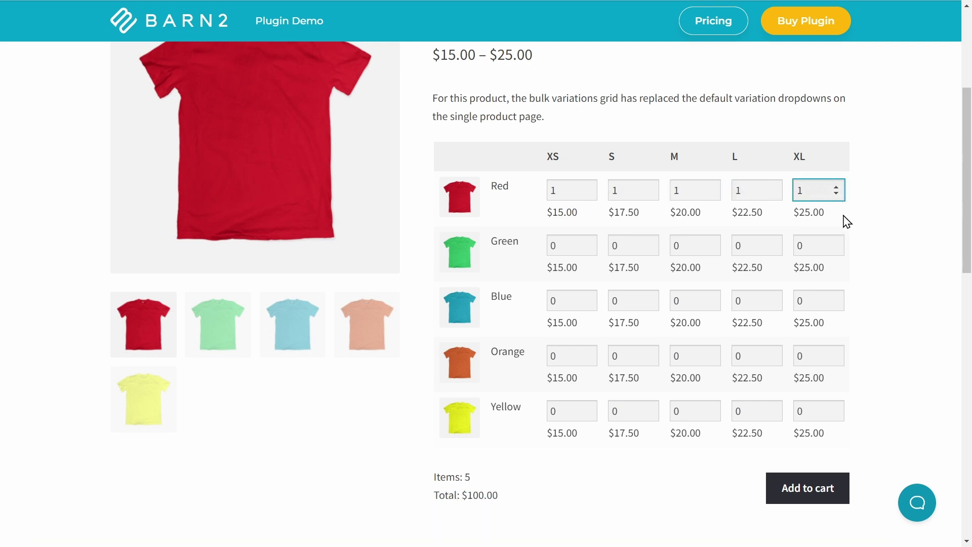
click(829, 497)
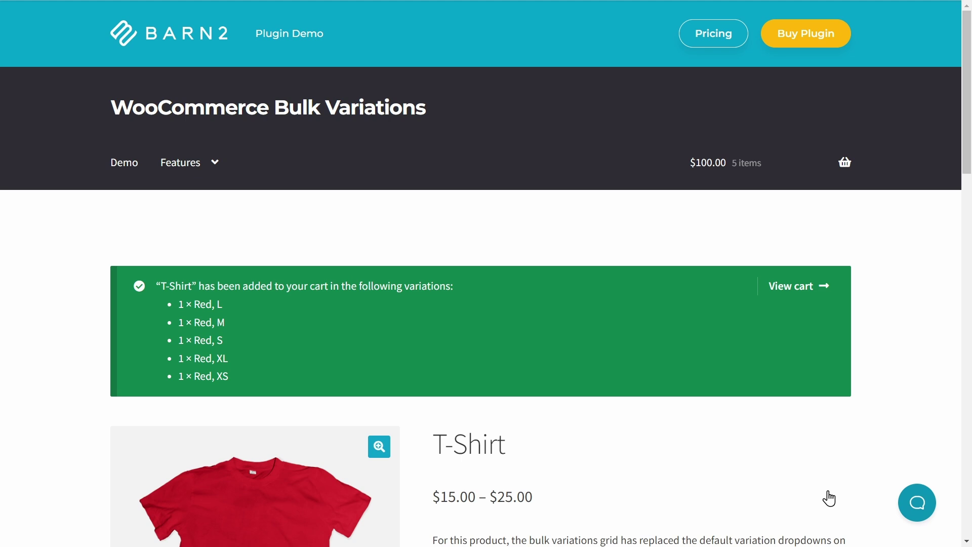
Enter size L quantities: Red 1, Green 1, Blue 3, Orange 4, Yellow 3
scroll(894, 349, down, 7)
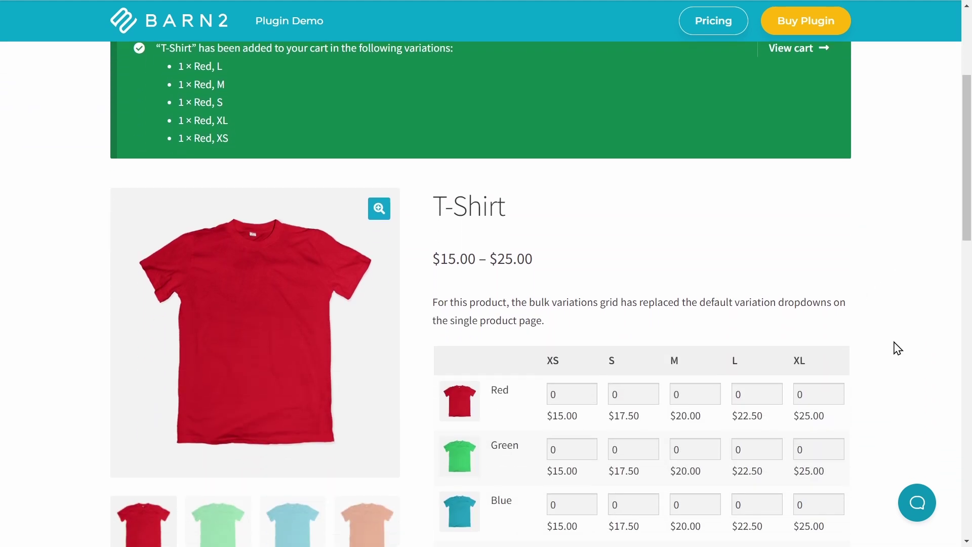
scroll(897, 348, down, 3)
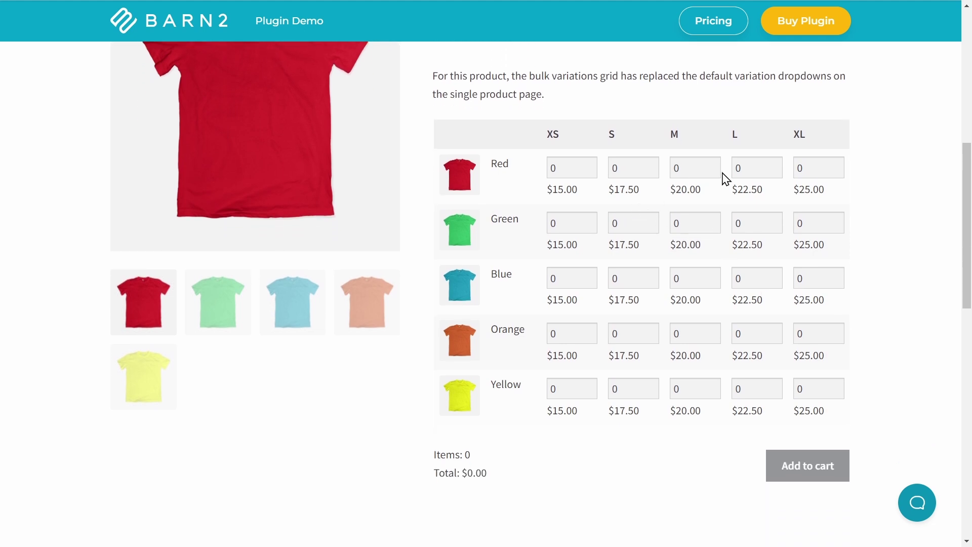
click(774, 165)
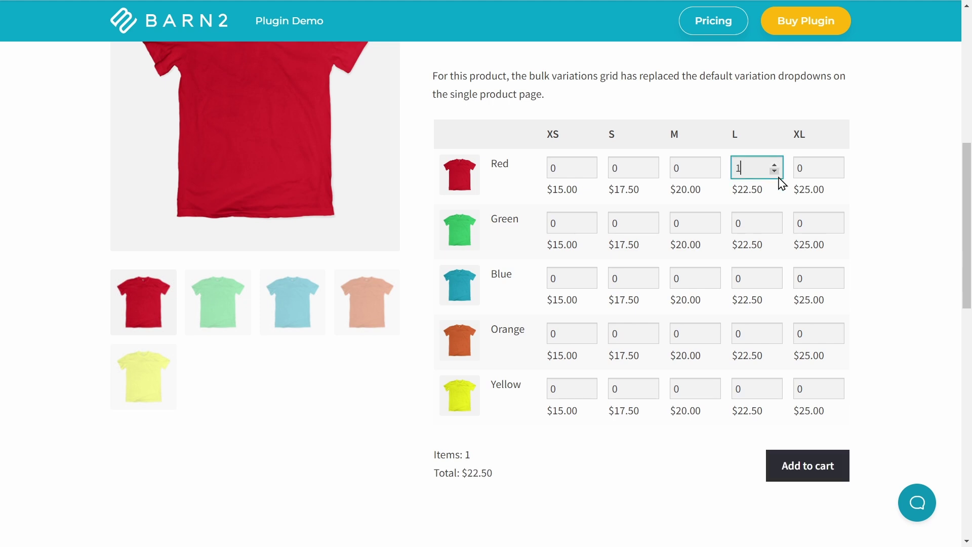
click(774, 220)
triple_click(775, 276)
double_click(774, 330)
double_click(775, 330)
triple_click(774, 386)
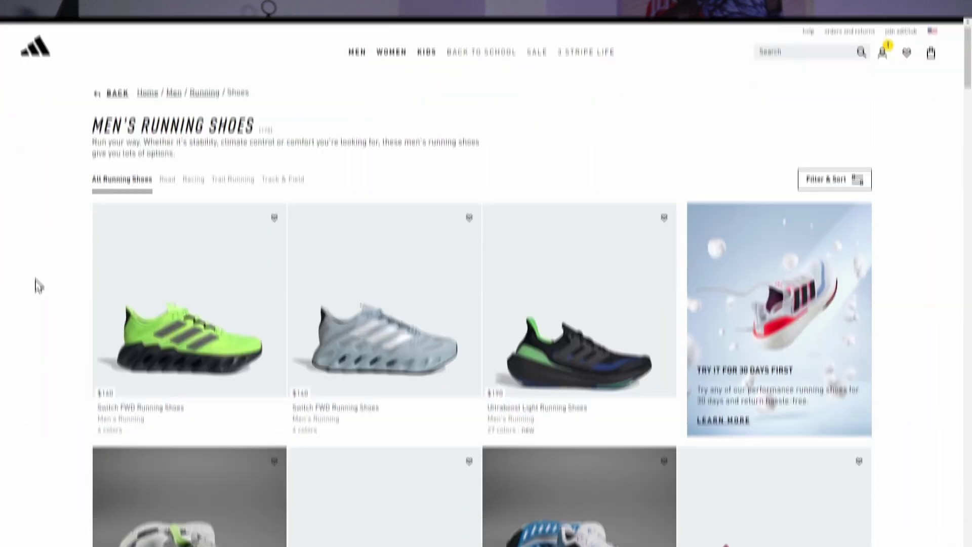
scroll(36, 276, down, 2)
scroll(36, 268, down, 1)
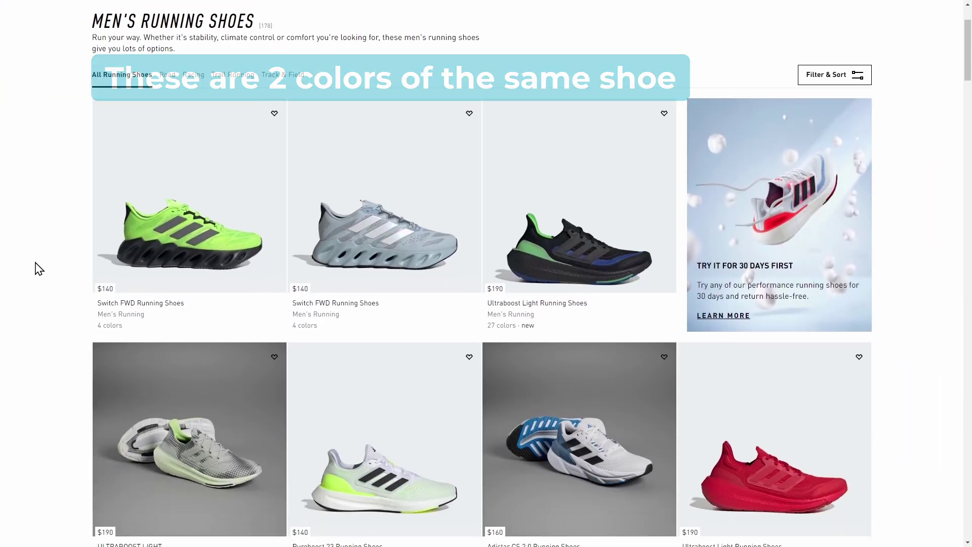
mouse_move(170, 277)
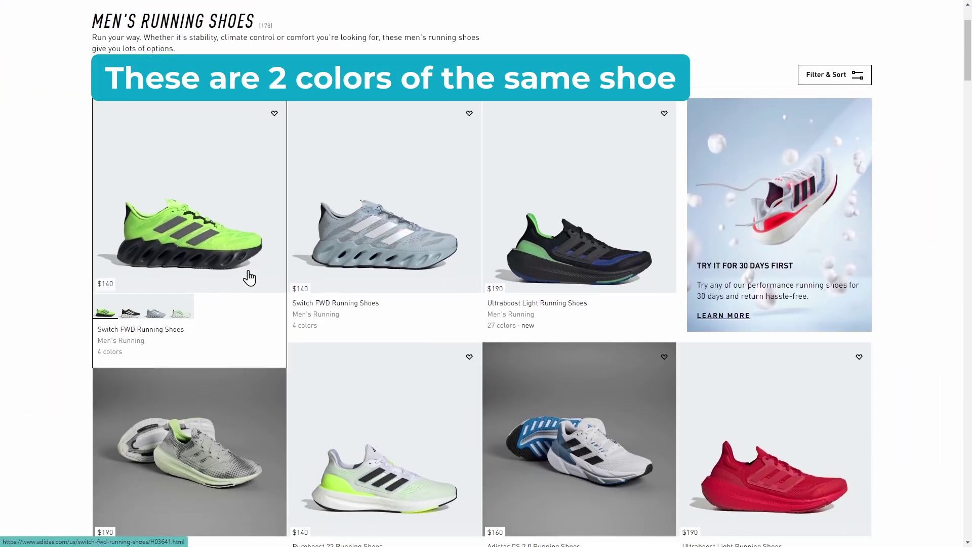
mouse_move(369, 282)
mouse_move(545, 275)
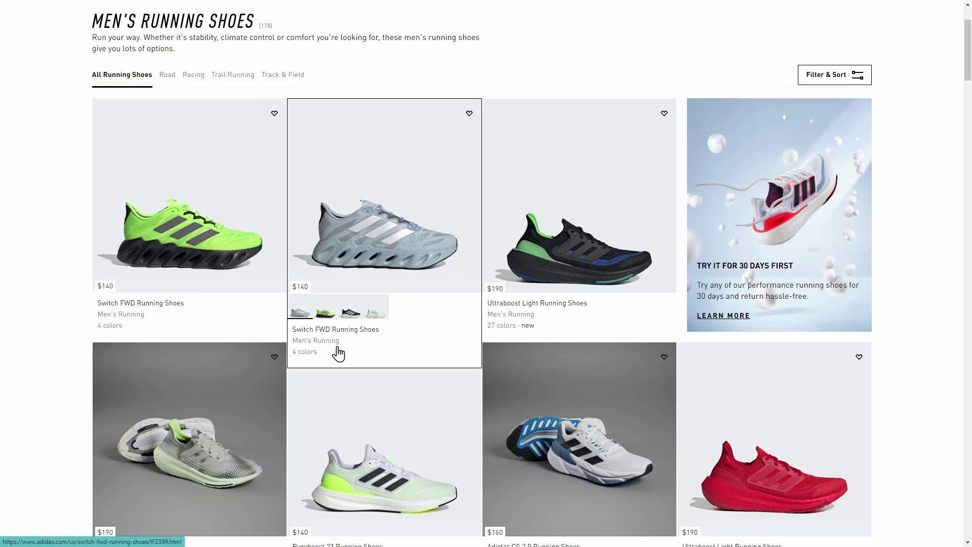
mouse_move(377, 437)
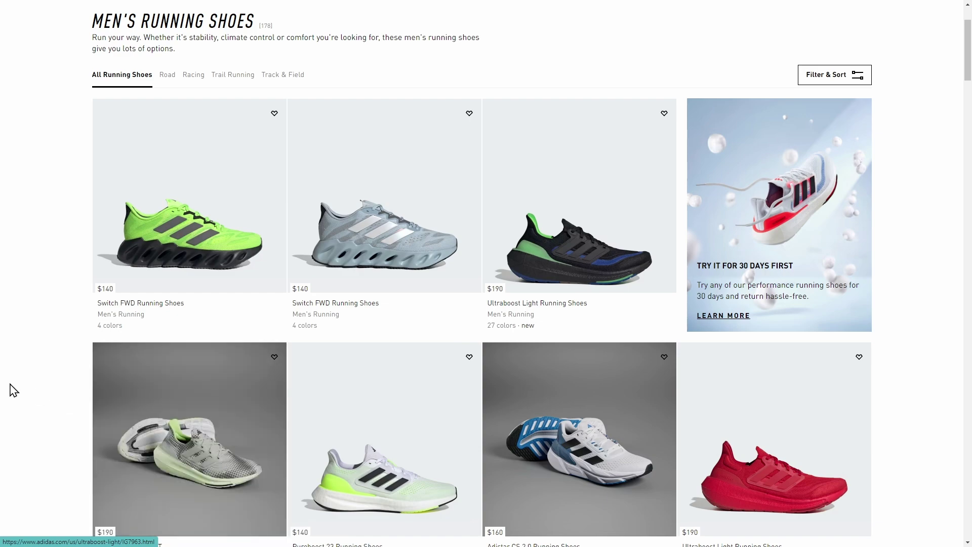
scroll(10, 390, down, 1)
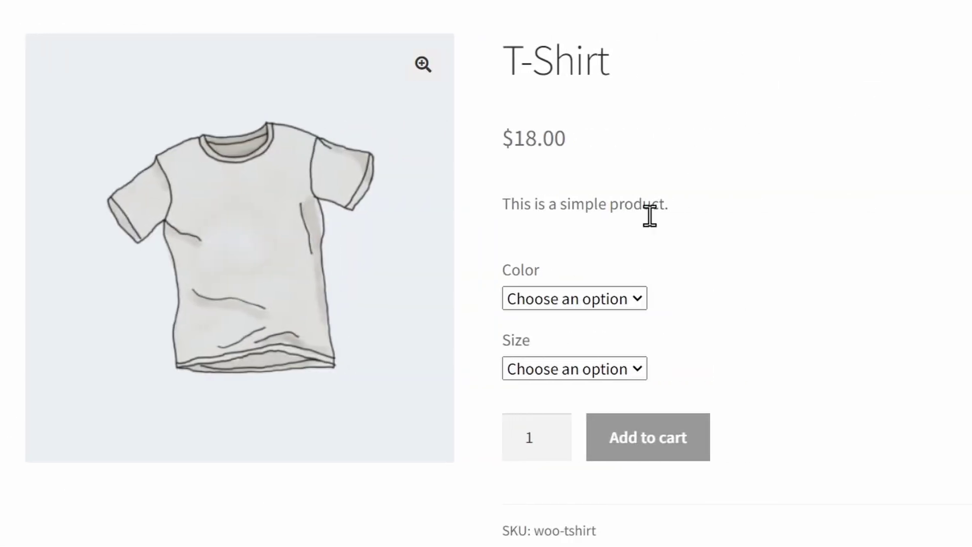
Set the T-Shirt's colour to Gray and size to Medium
click(639, 298)
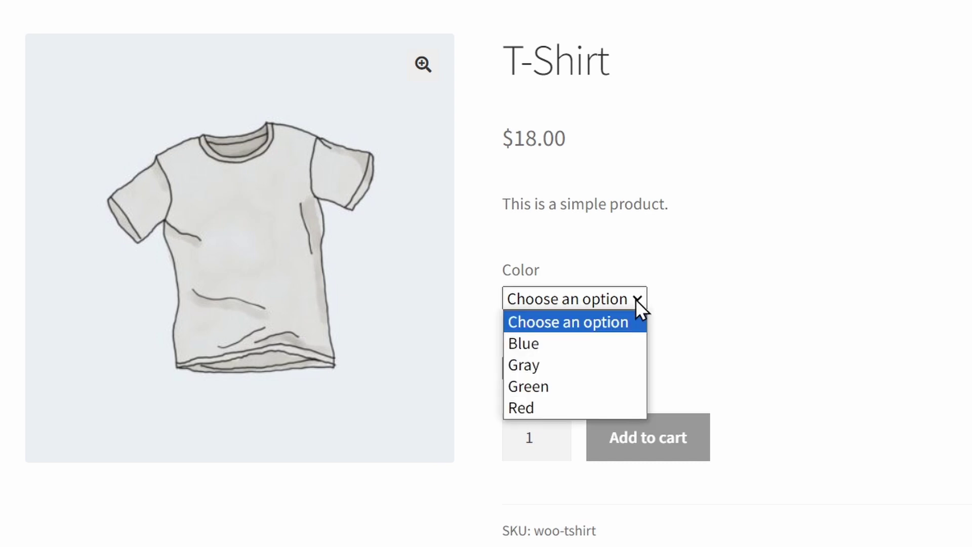
click(545, 360)
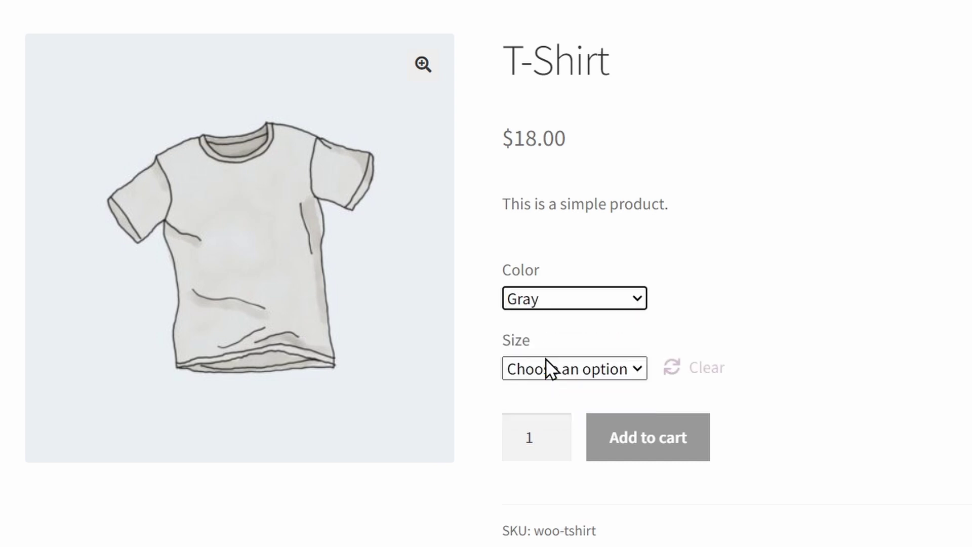
click(596, 369)
click(560, 433)
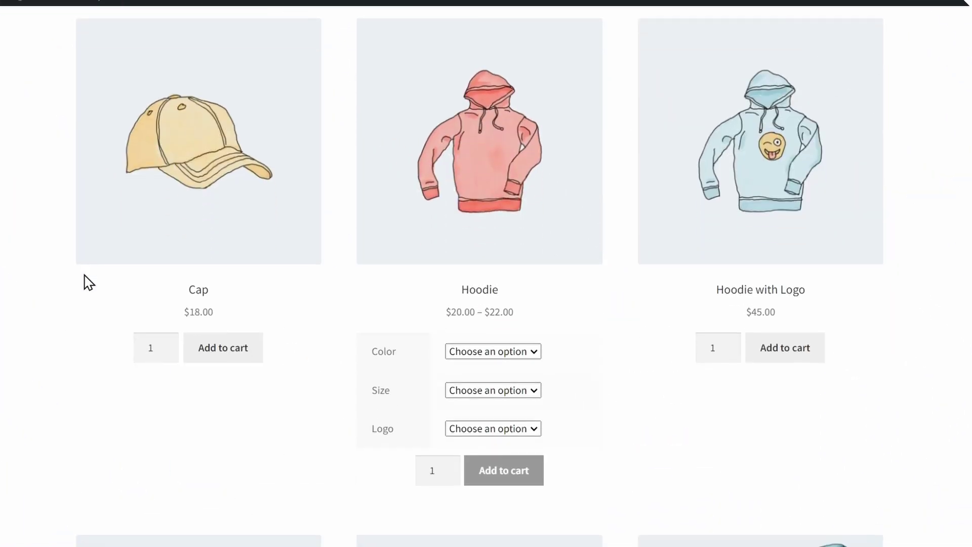
On the shop page, set the Hoodie to Blue, Medium, with logo included
click(539, 356)
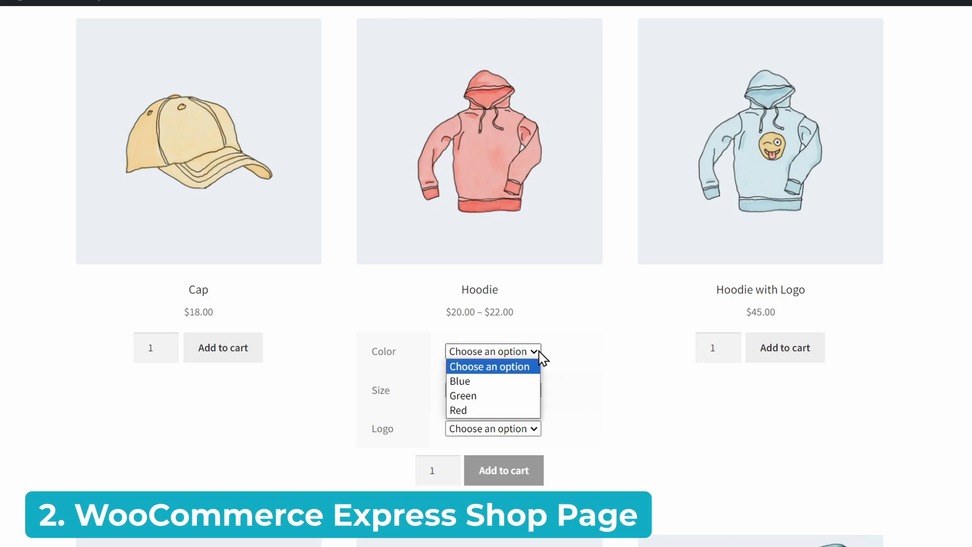
click(510, 382)
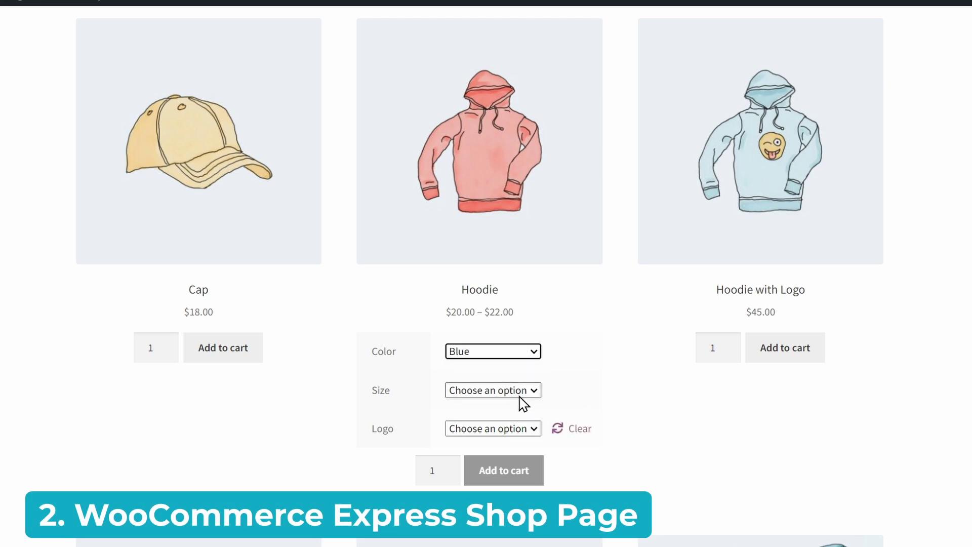
click(506, 390)
click(499, 435)
click(499, 430)
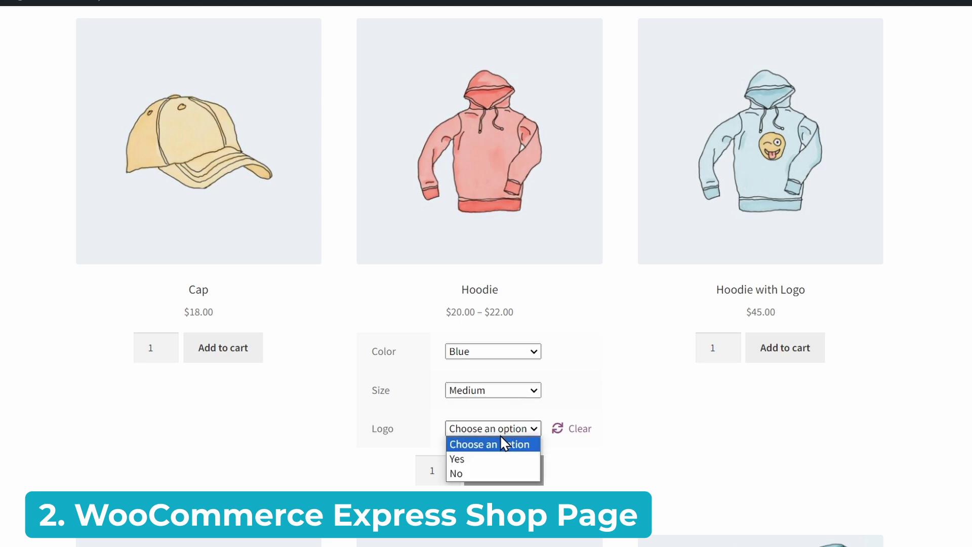
click(478, 457)
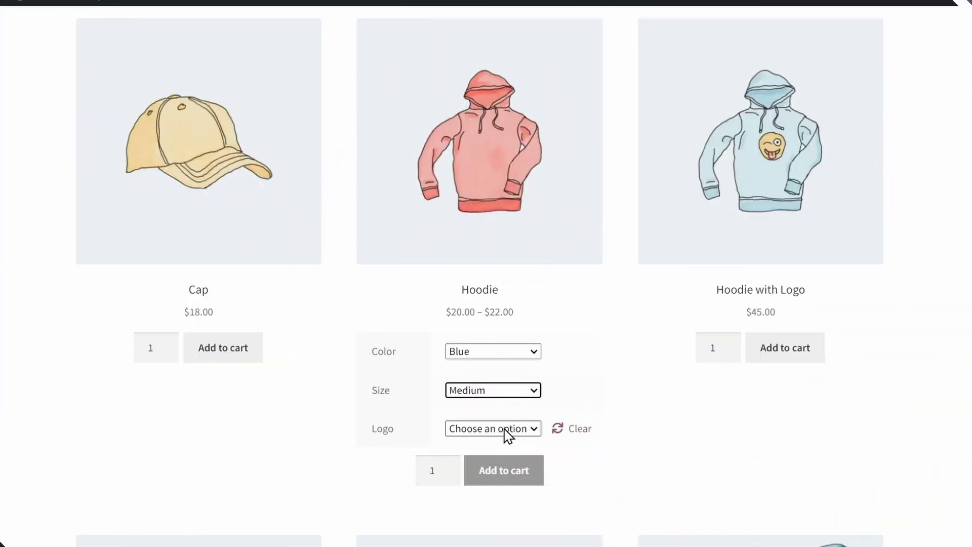
click(506, 430)
click(484, 459)
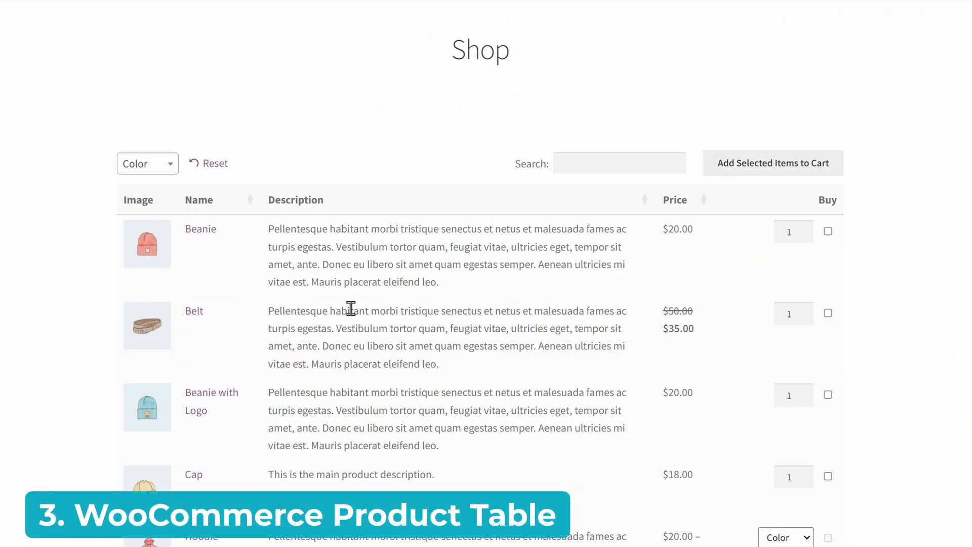
In the product table's Hoodie row, choose Blue, Medium and logo Yes
scroll(303, 278, down, 6)
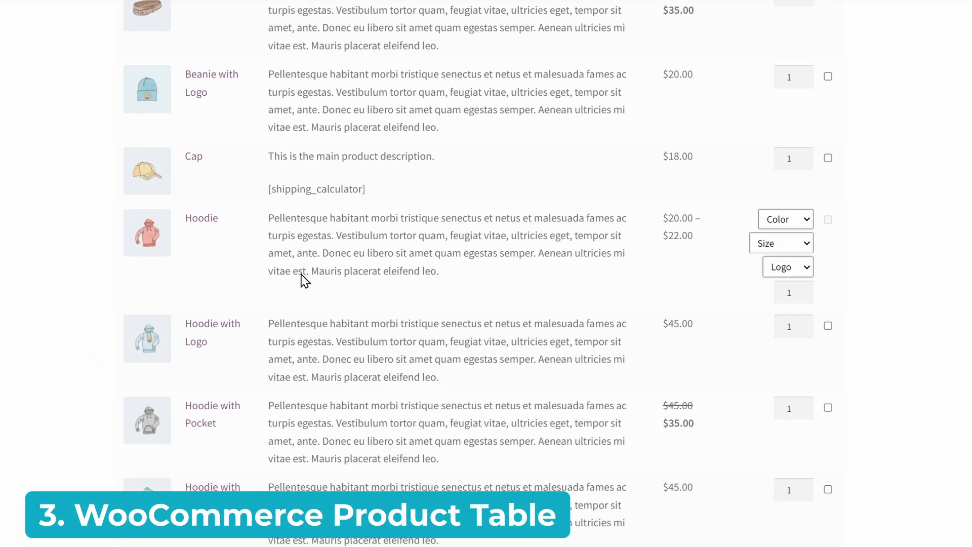
scroll(305, 280, down, 1)
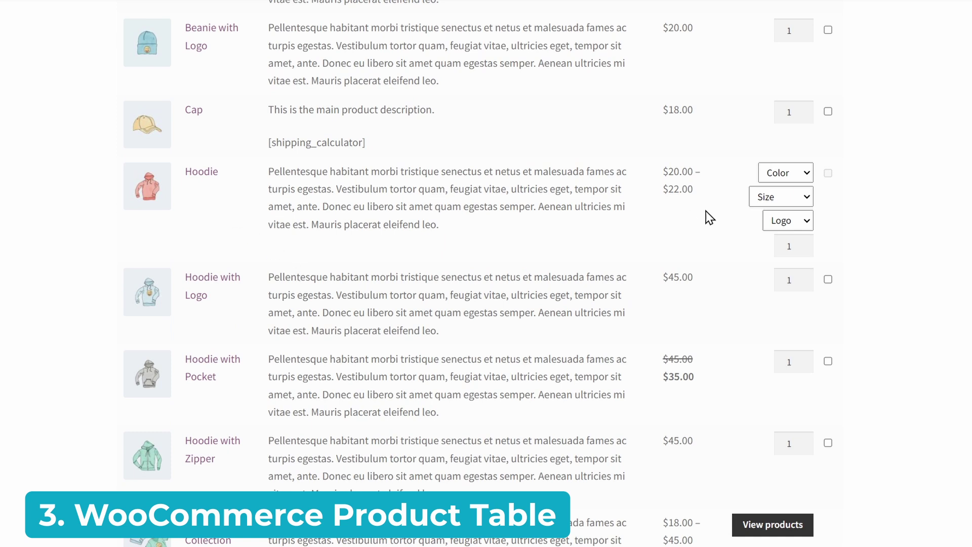
click(807, 173)
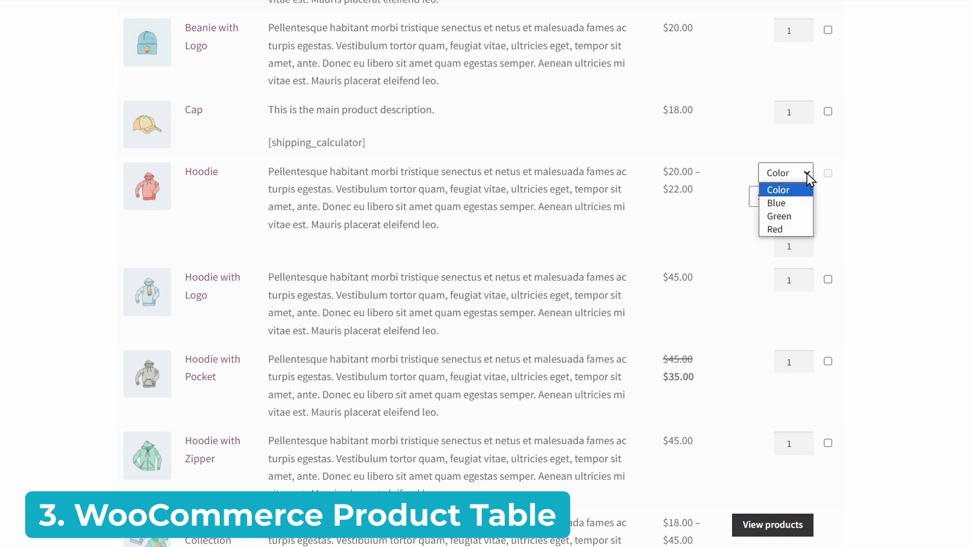
click(797, 205)
click(799, 203)
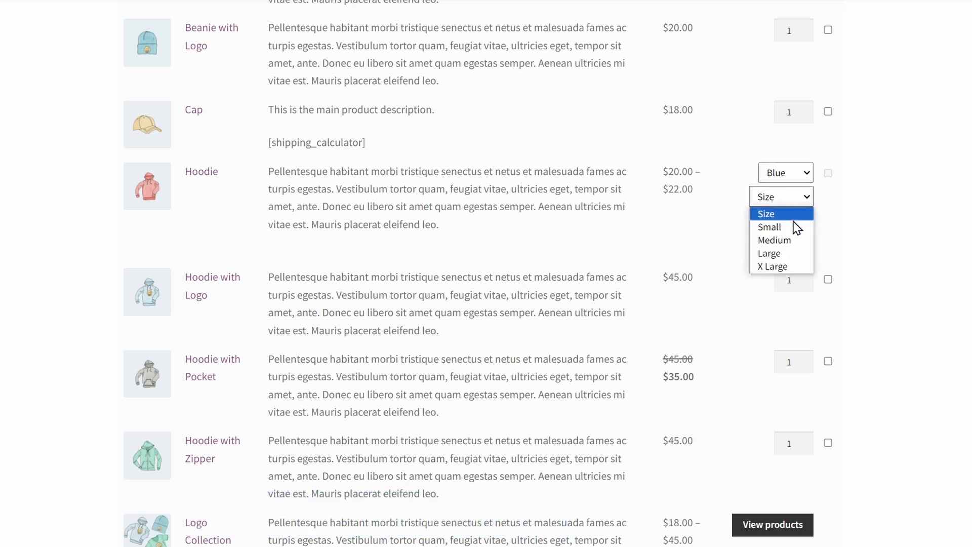
click(795, 238)
click(803, 223)
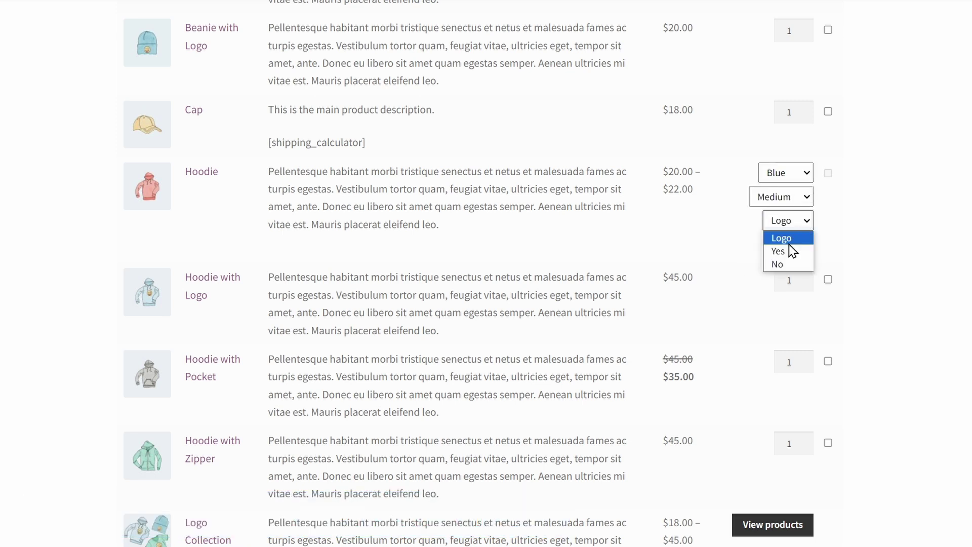
click(783, 251)
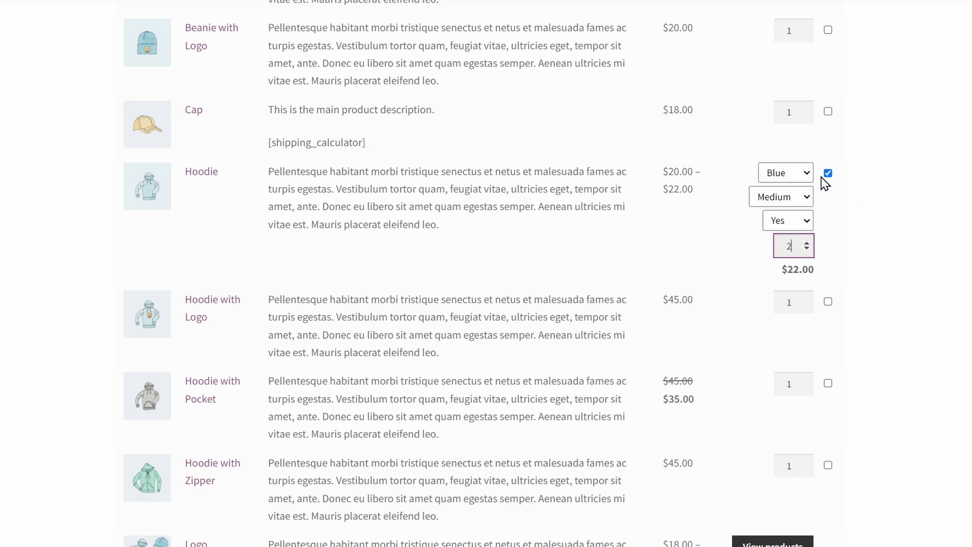
scroll(826, 173, down, 10)
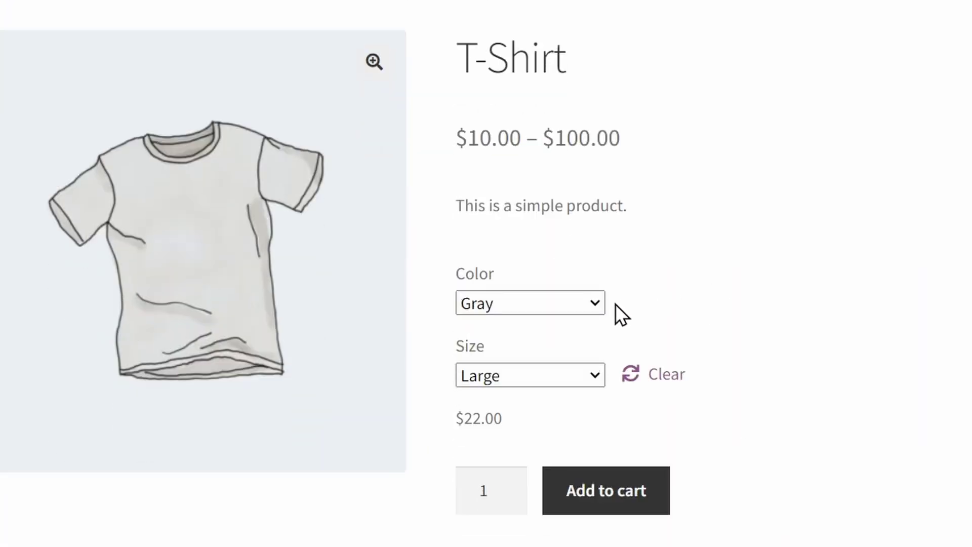
Choose Blue and Small on the T-Shirt page and highlight the $10.00 price
click(575, 303)
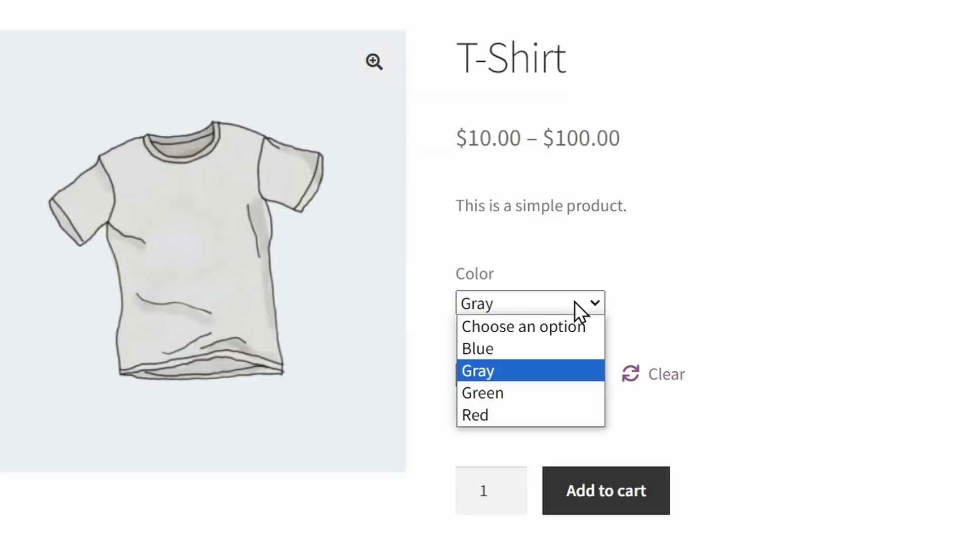
click(503, 353)
click(495, 376)
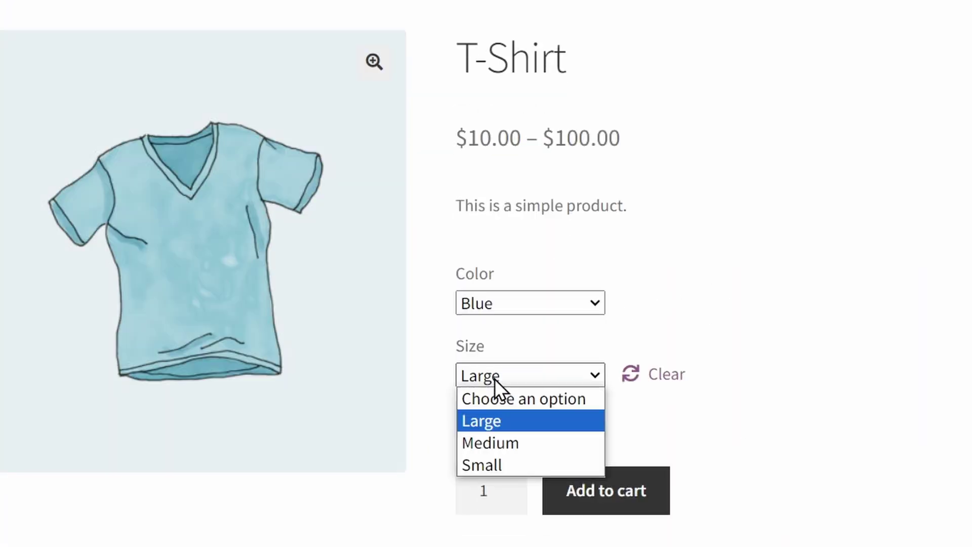
click(496, 466)
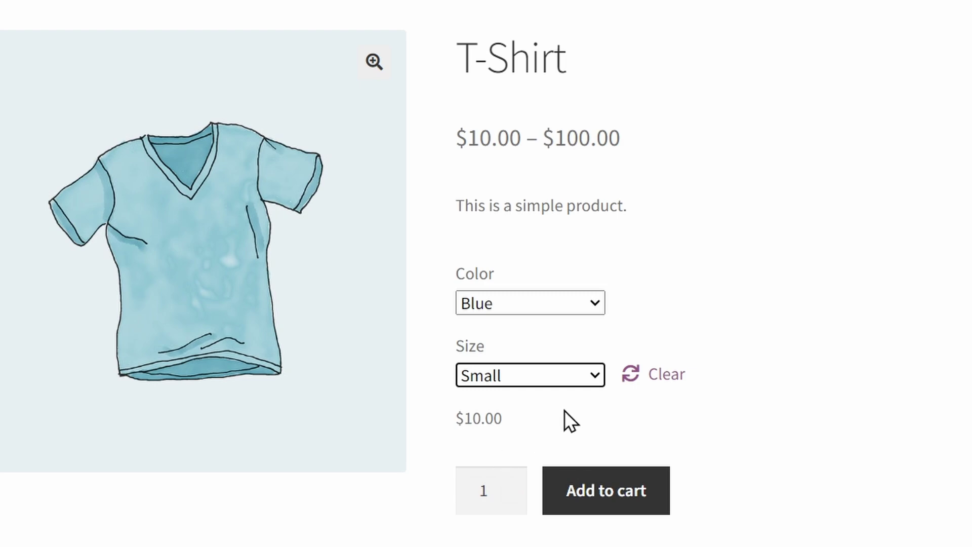
drag(502, 418, 461, 421)
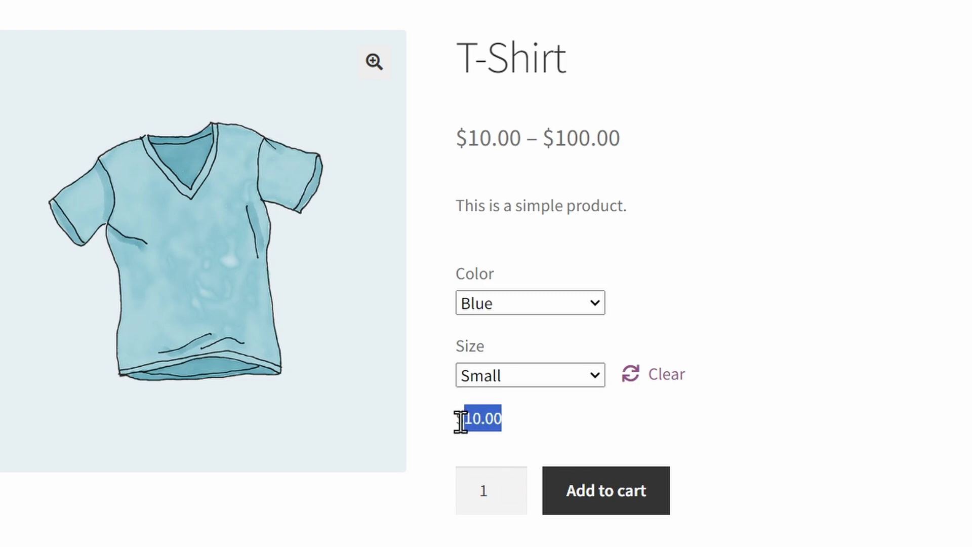
click(448, 444)
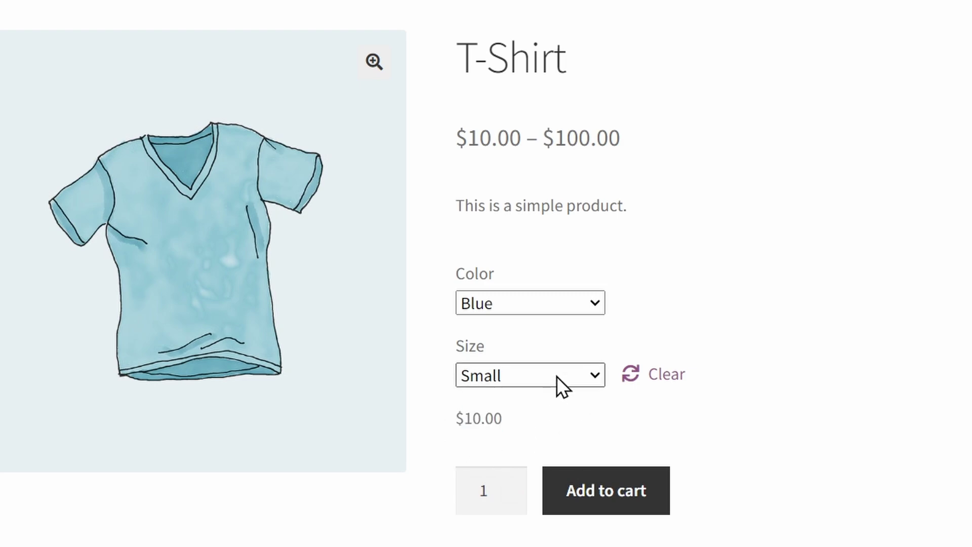